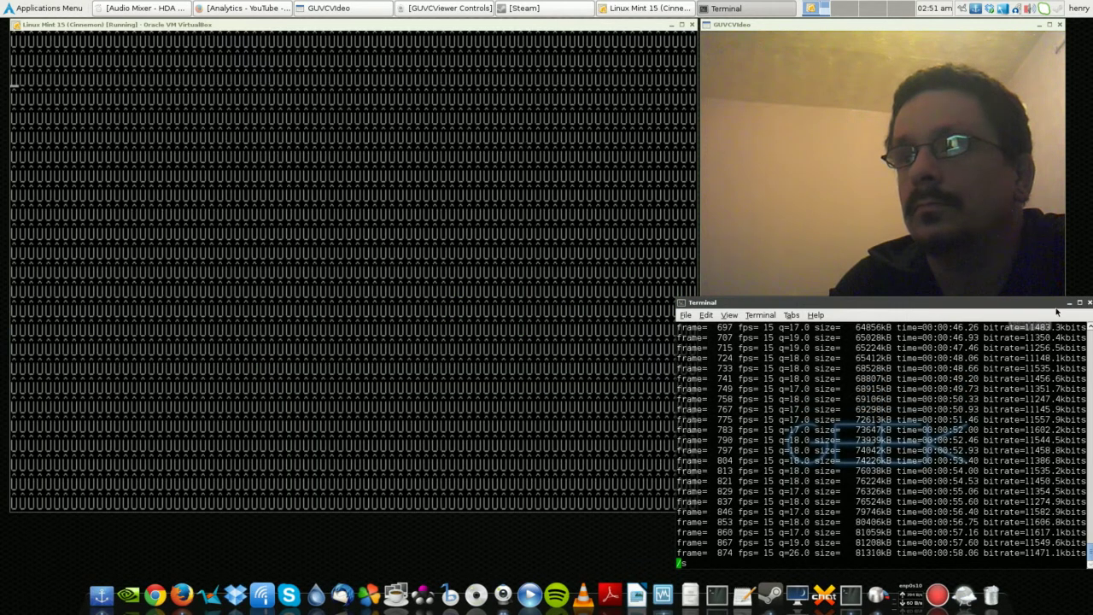
- Nudge and shrink the host terminal window, then focus the VM while Mint boots
drag(1050, 307, 1029, 306)
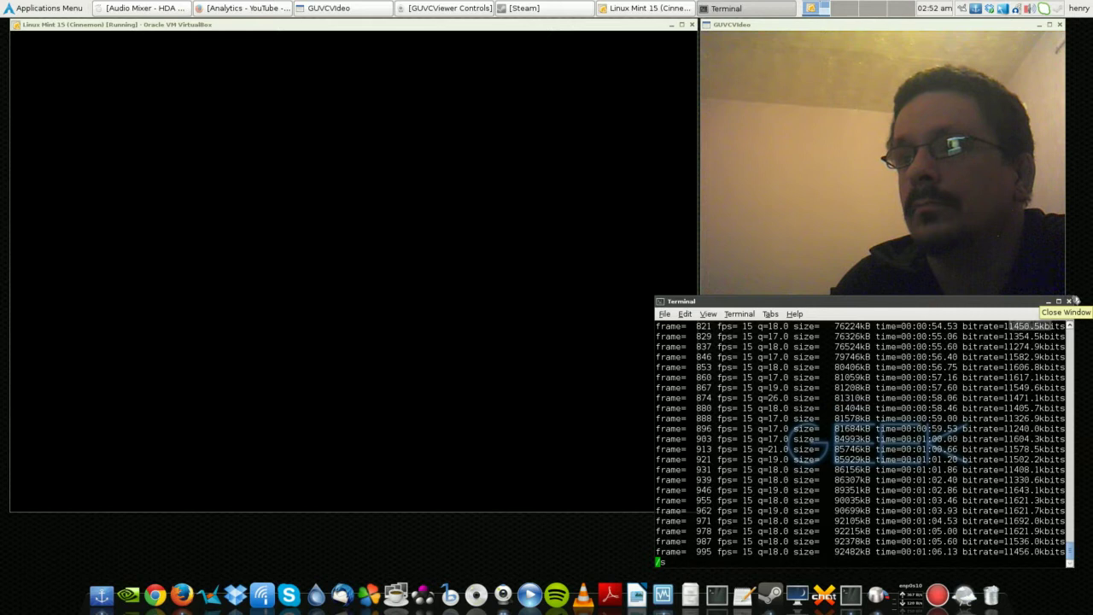
drag(1076, 300, 1046, 314)
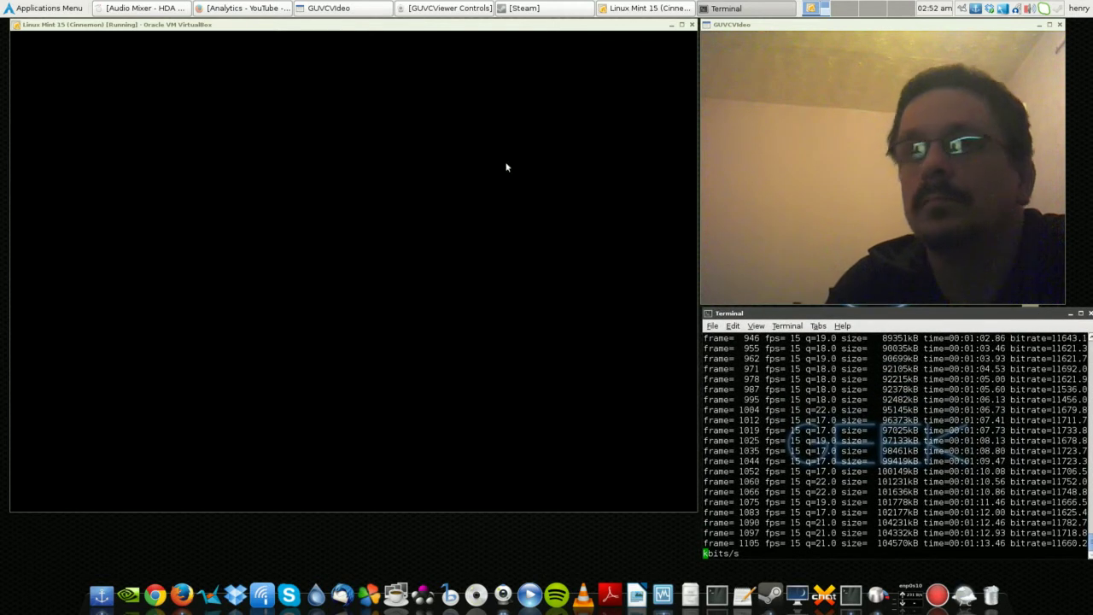
click(429, 29)
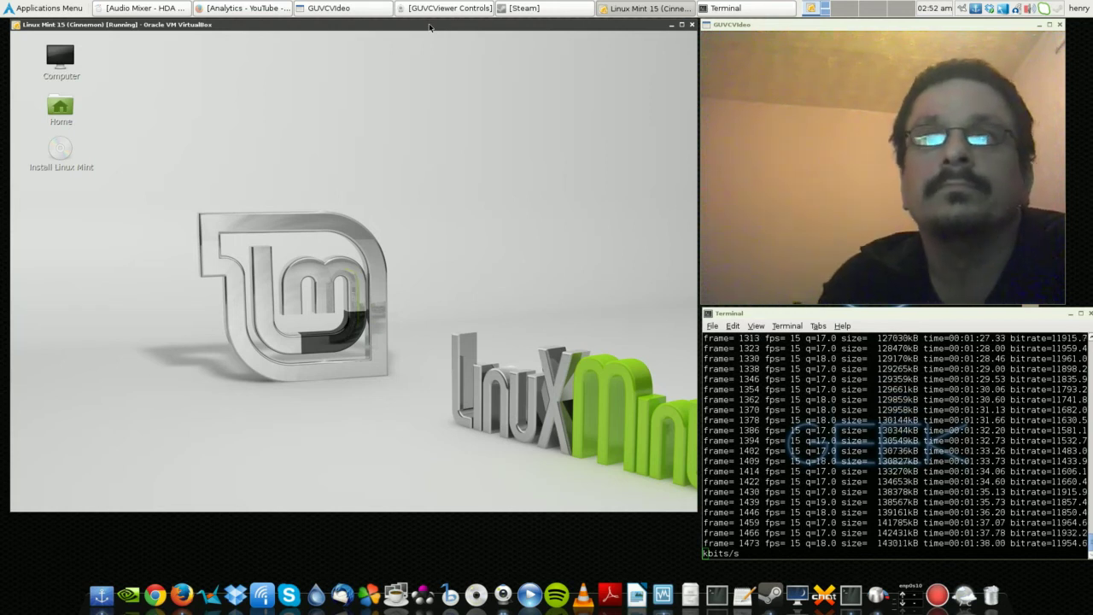
- Dismiss the desktop context menu and select the Install Linux Mint desktop icon
right_click(265, 103)
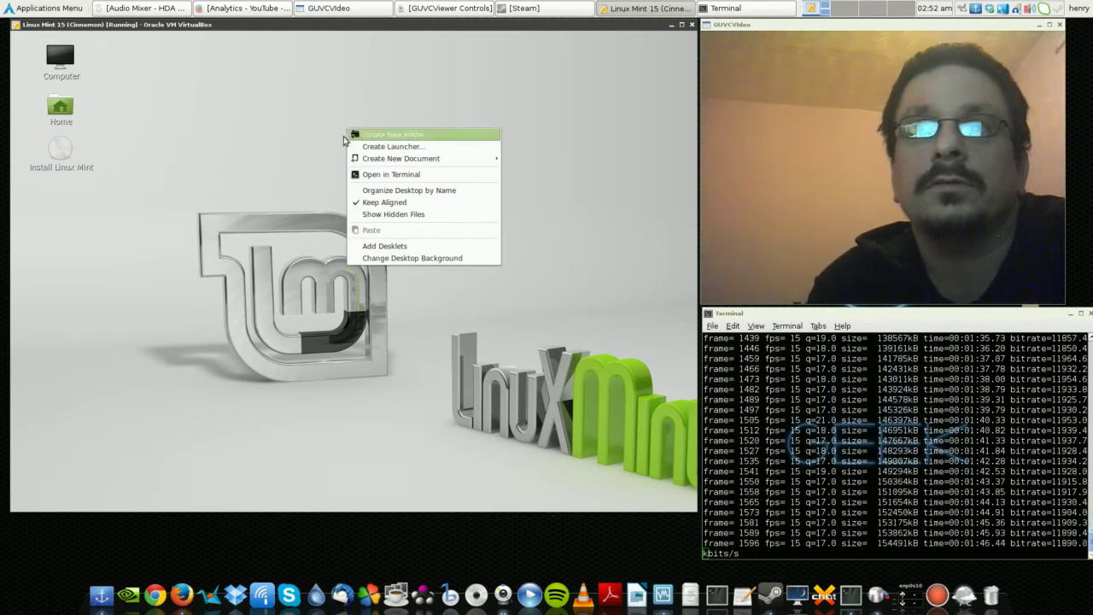
click(236, 182)
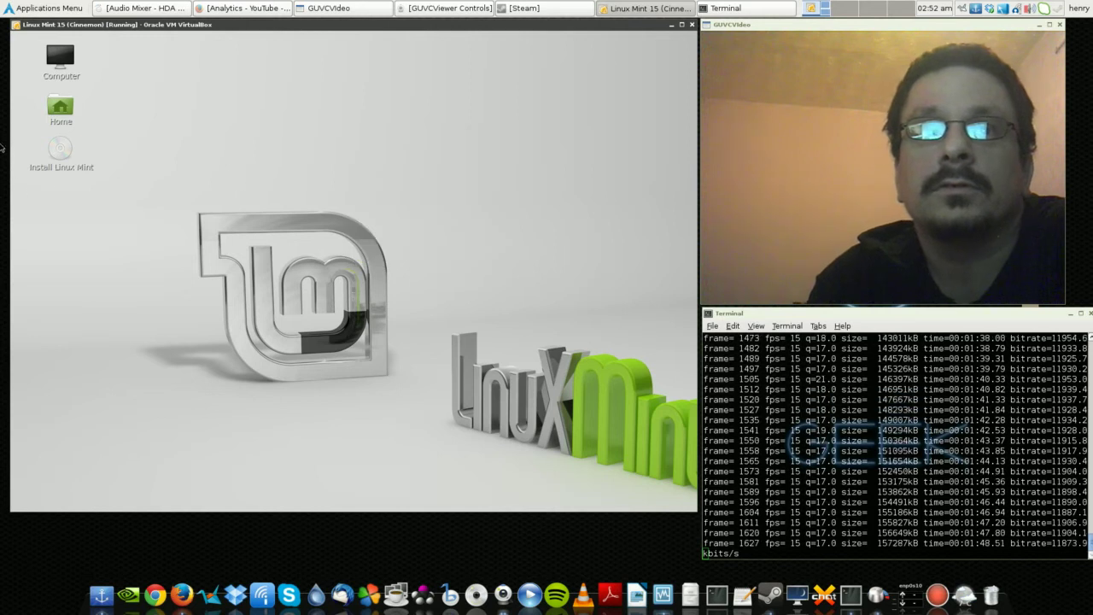
key(Down)
key(Down)
key(Down)
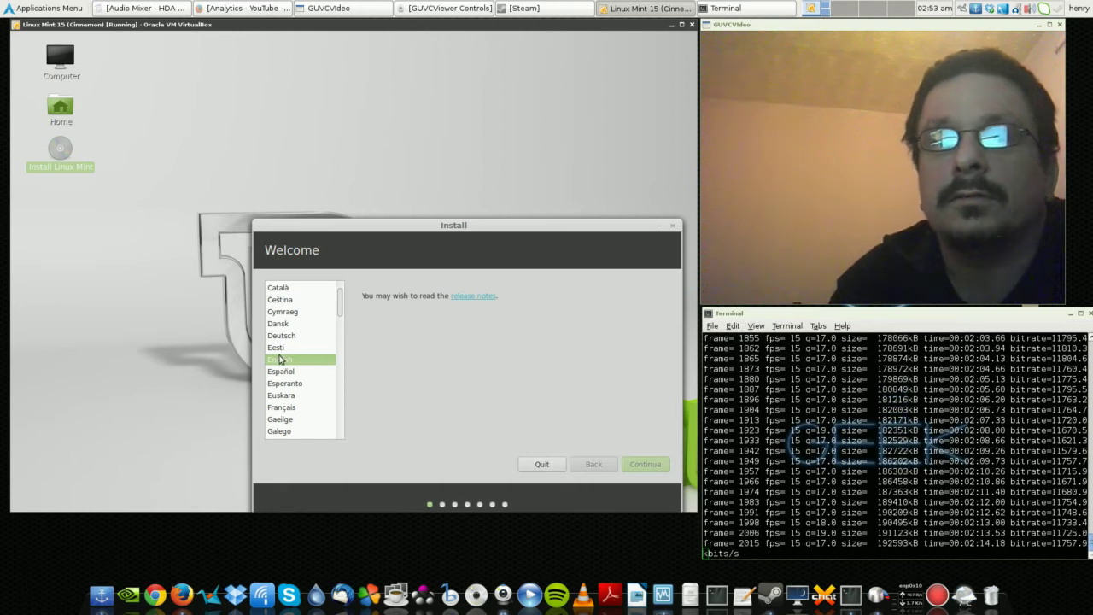
- Pick English as the installer language and continue past the Welcome page
click(645, 466)
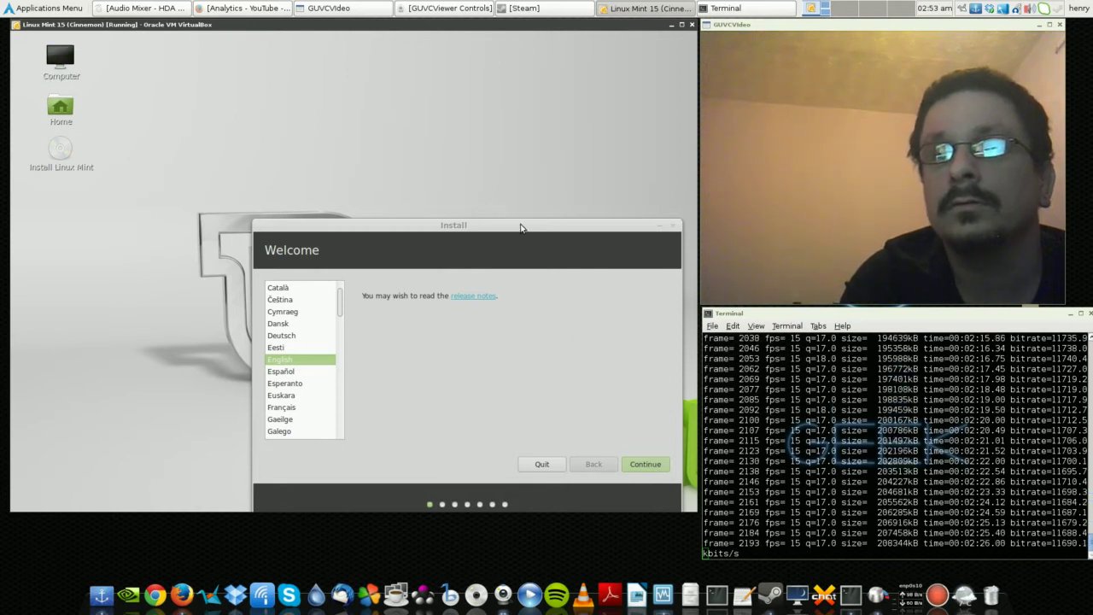
click(386, 228)
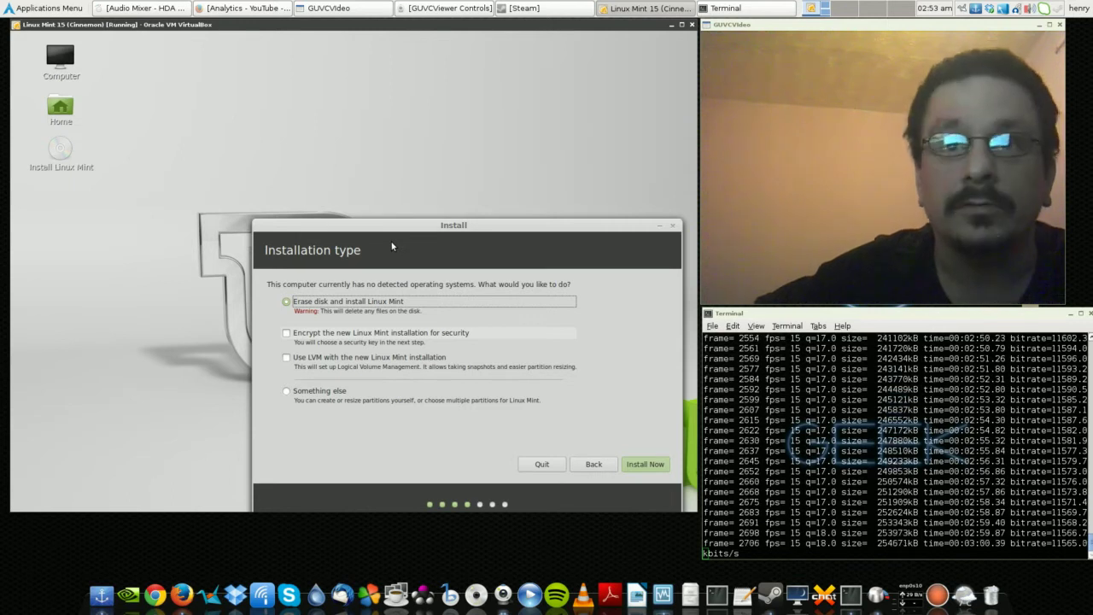
- Install with Erase disk and install Linux Mint, using the English (UK) extended WinKeys layout
key(Return)
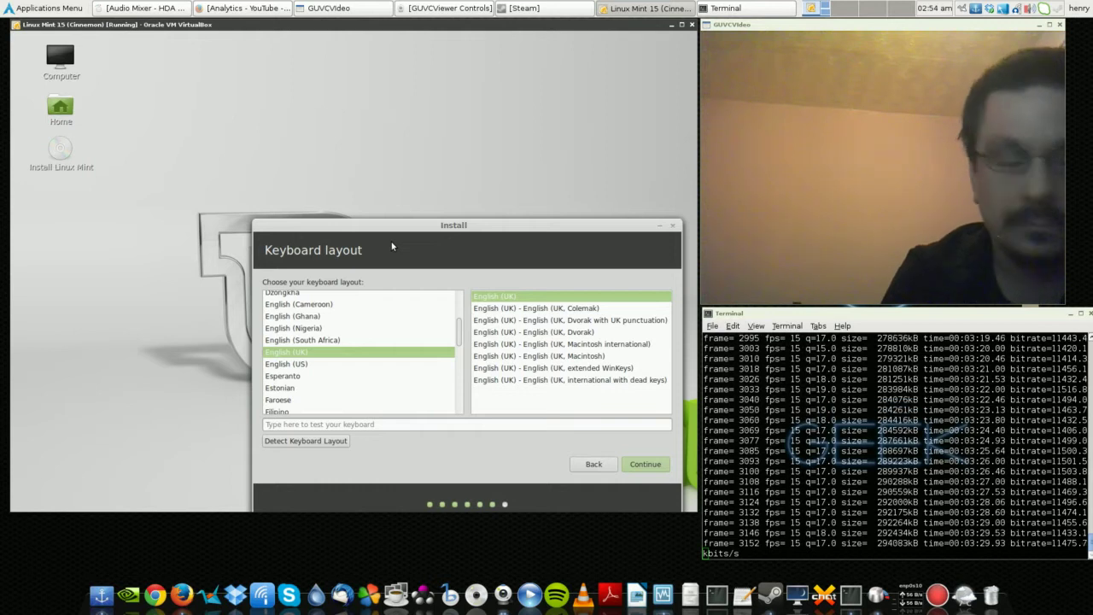
key(Down)
key(Down)
key(Down)
key(Down)
key(Down)
key(Down)
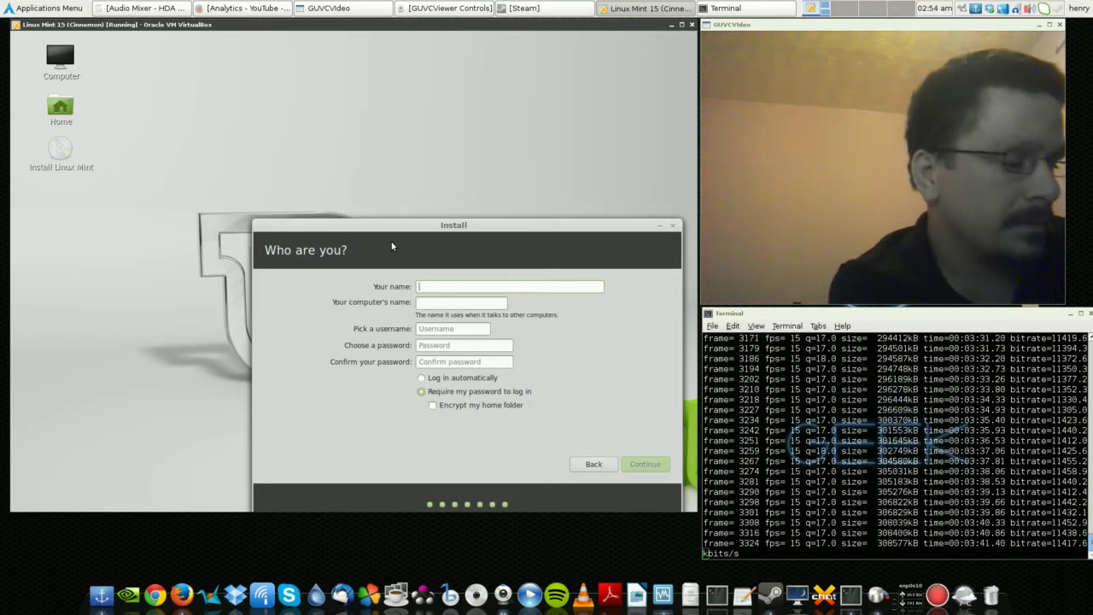
- Enter the user's full name and set the computer name to 'Stupid'
text(Henry)
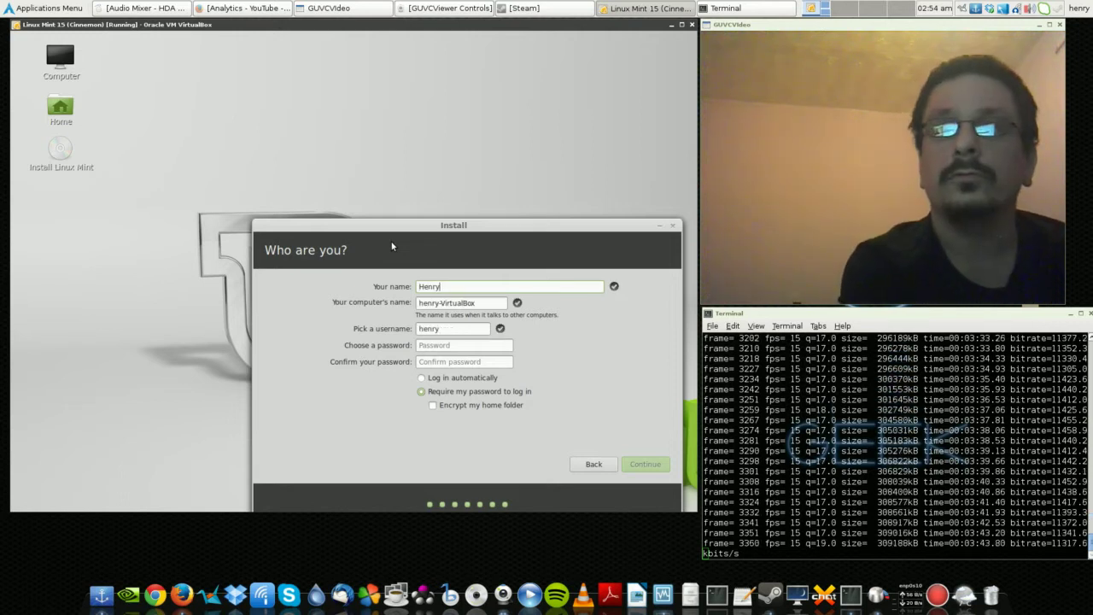
key(Tab)
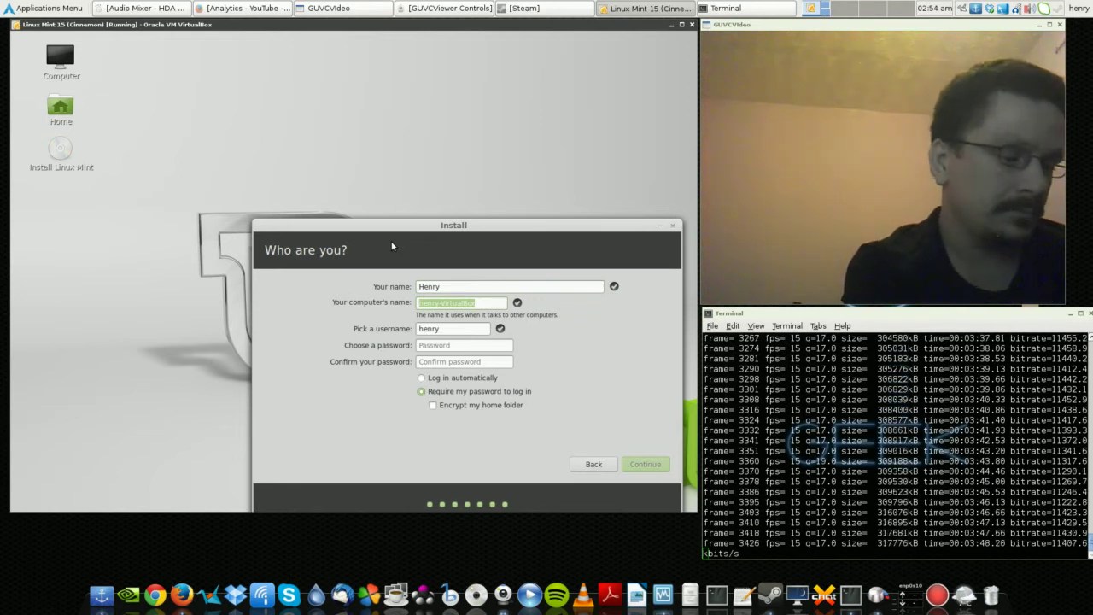
text(Stupid)
key(Tab)
- Type the account password, choose automatic login, and continue the installation
key(BackSpace)
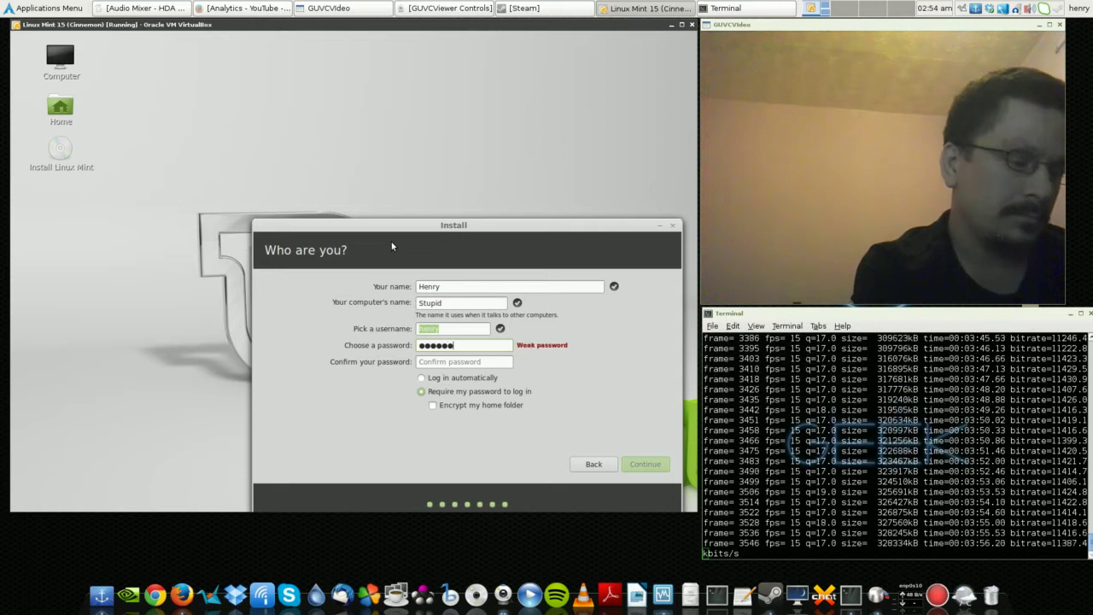
key(Tab)
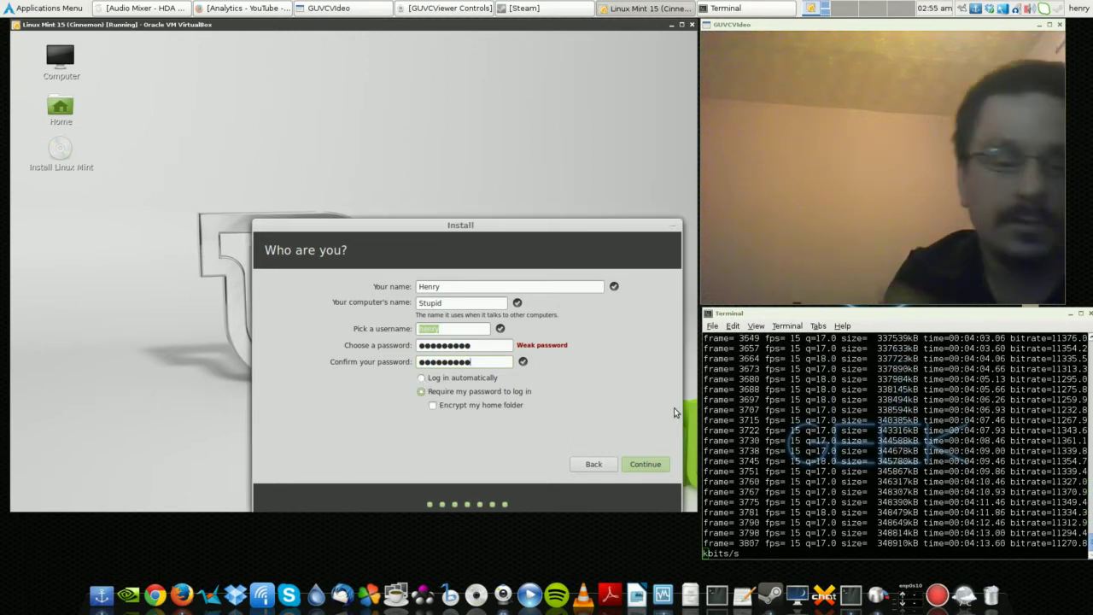
key(shift+Tab)
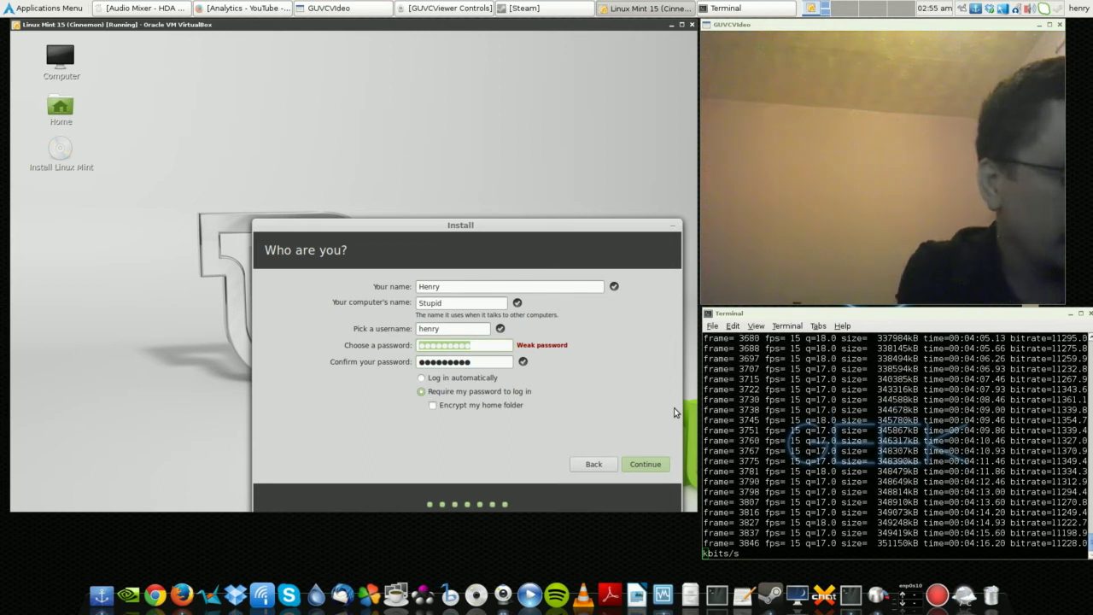
key(Tab)
key(Tab)
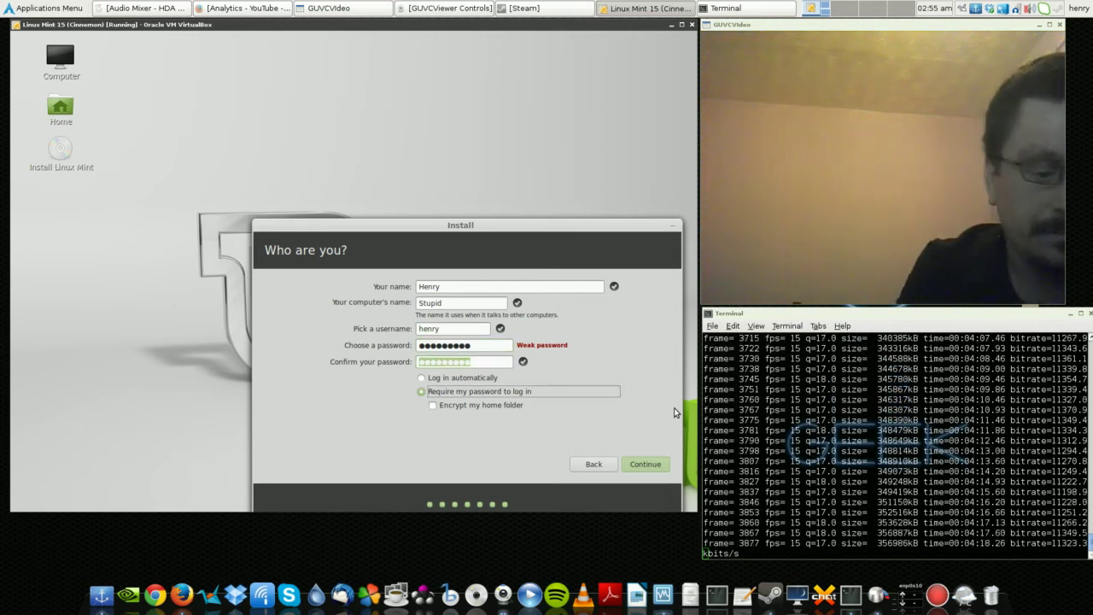
key(Up)
key(Return)
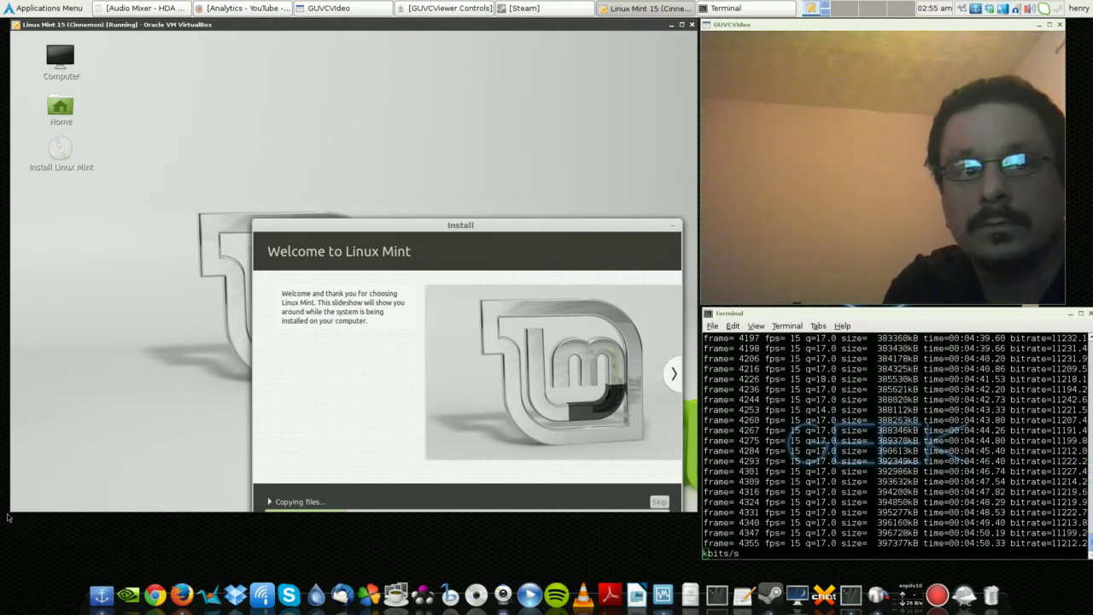
- Enlarge the VirtualBox window and shift it right to reveal the host desktop icons
drag(12, 507, 12, 535)
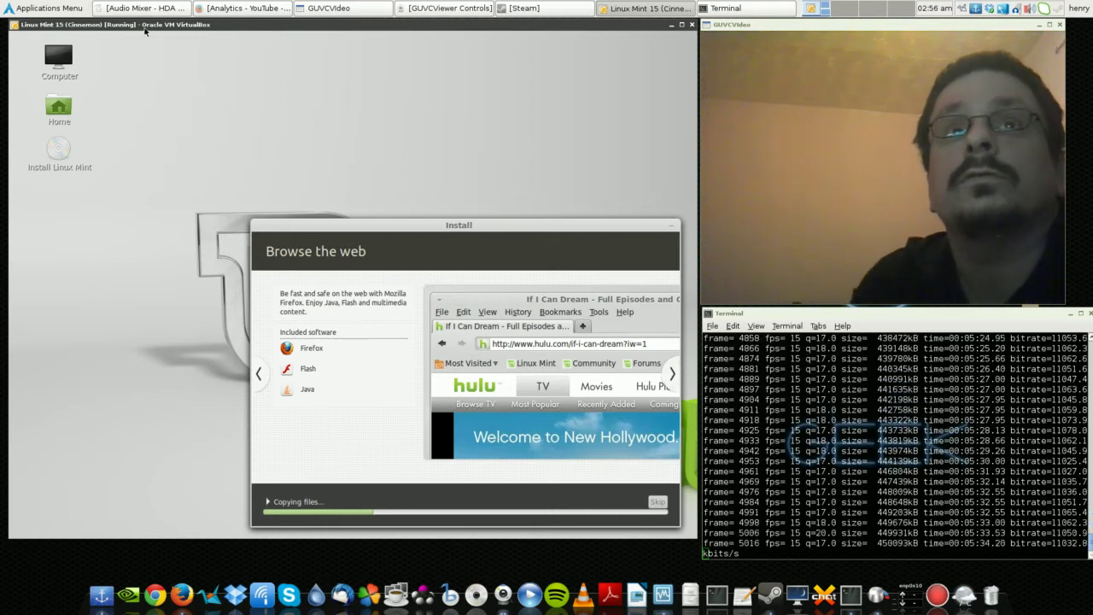
drag(155, 25, 227, 27)
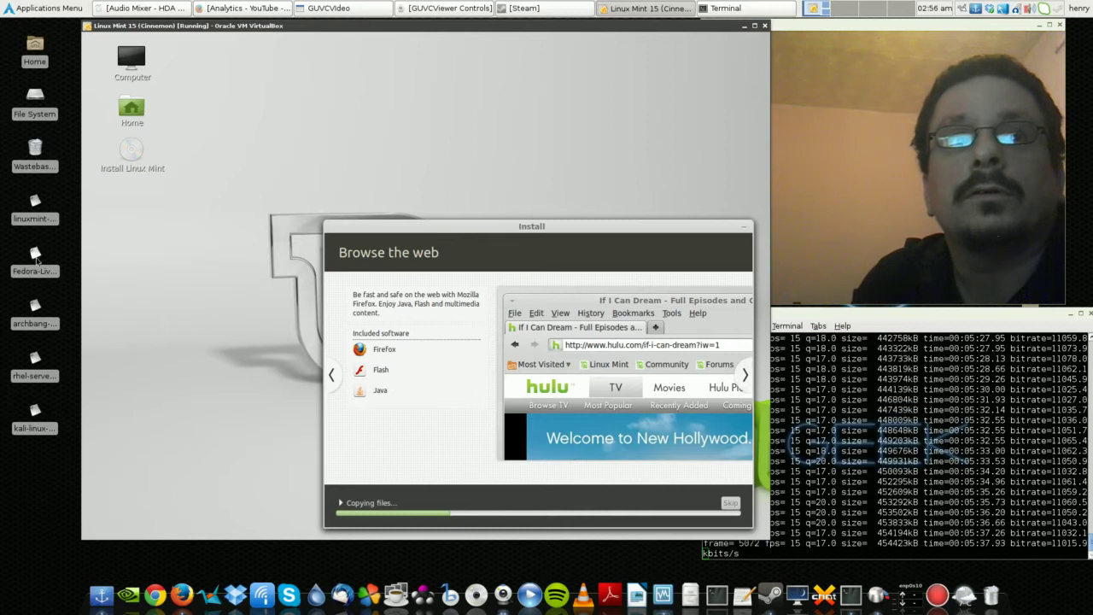
click(39, 265)
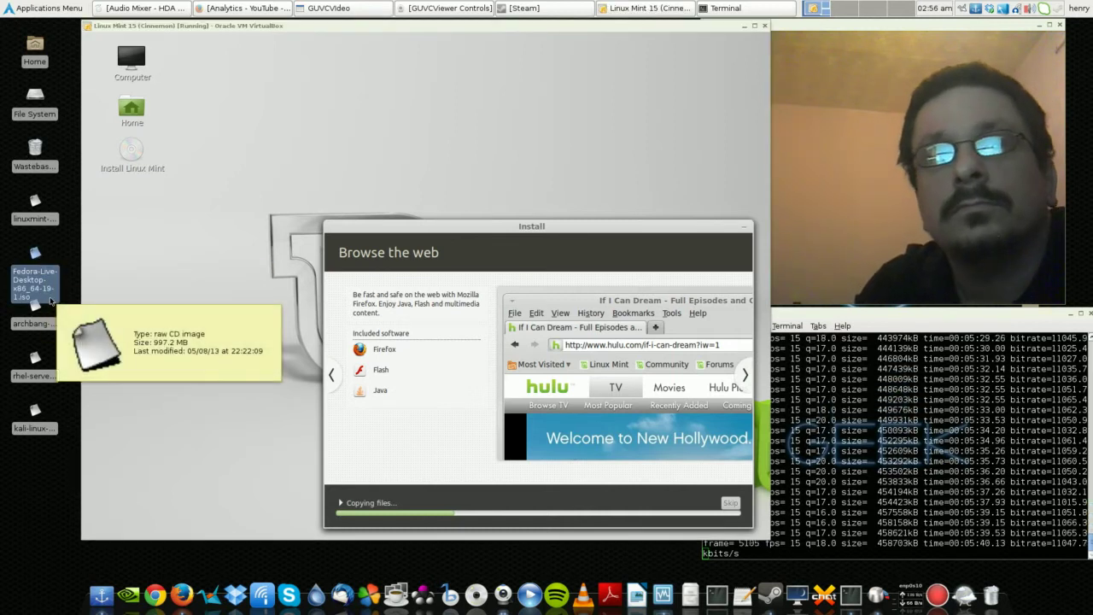
mouse_move(42, 317)
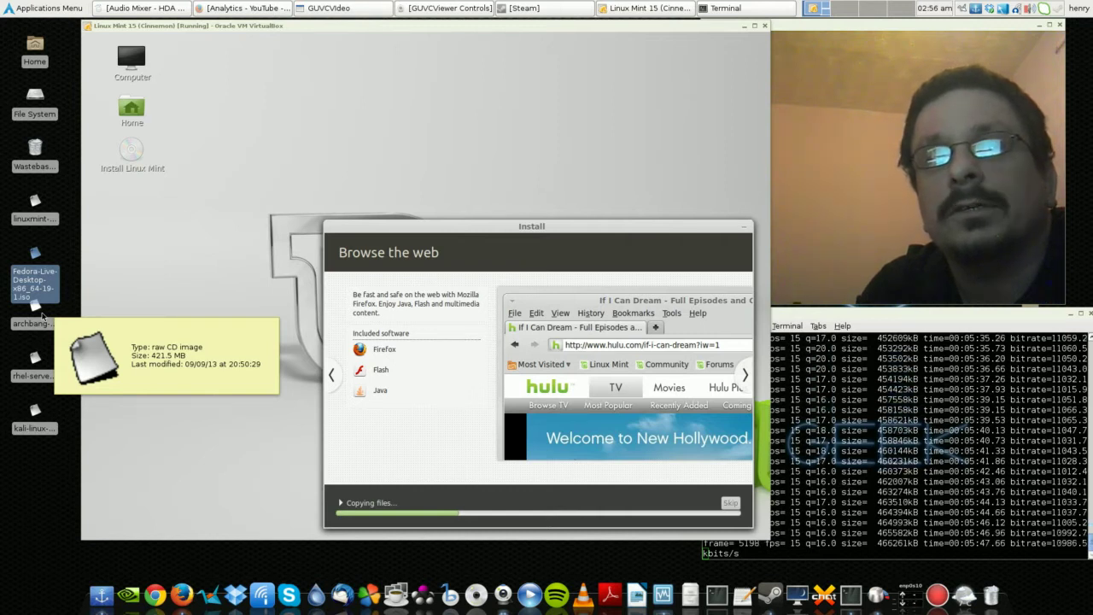
click(35, 309)
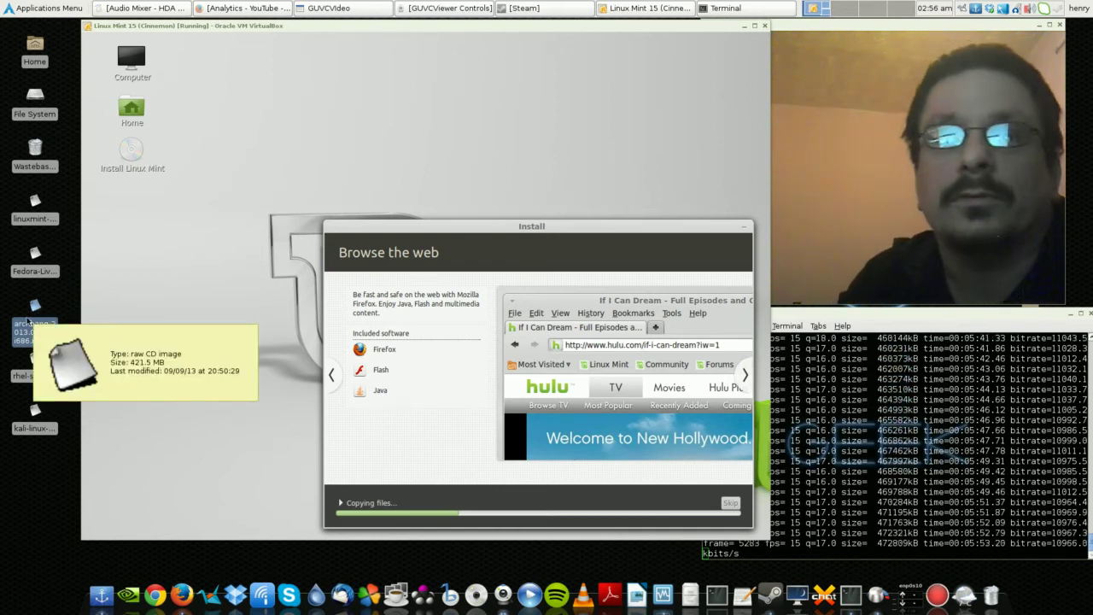
click(38, 372)
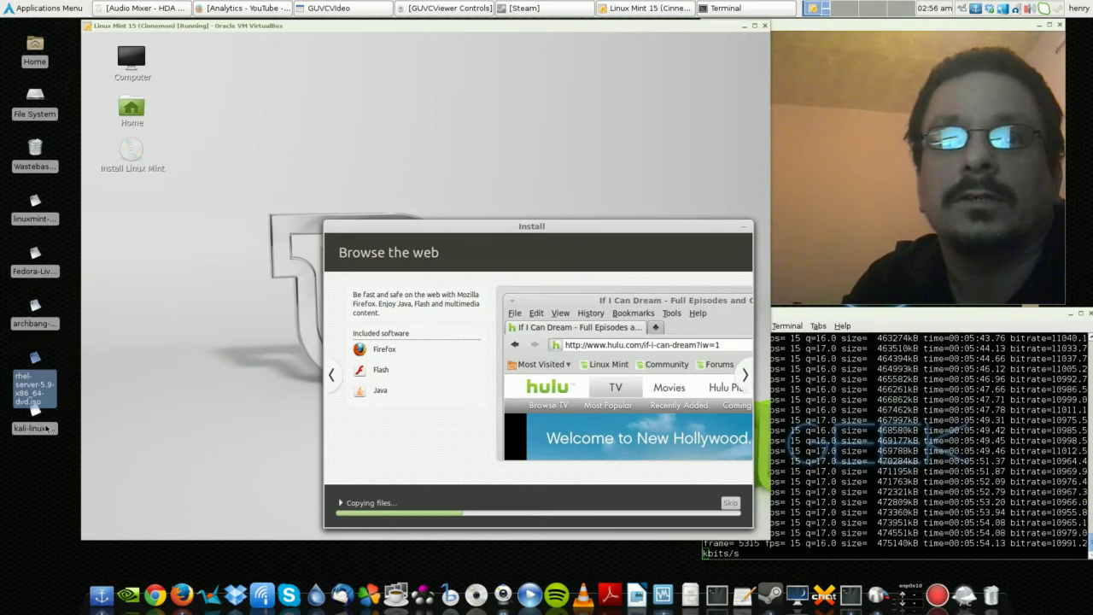
click(43, 426)
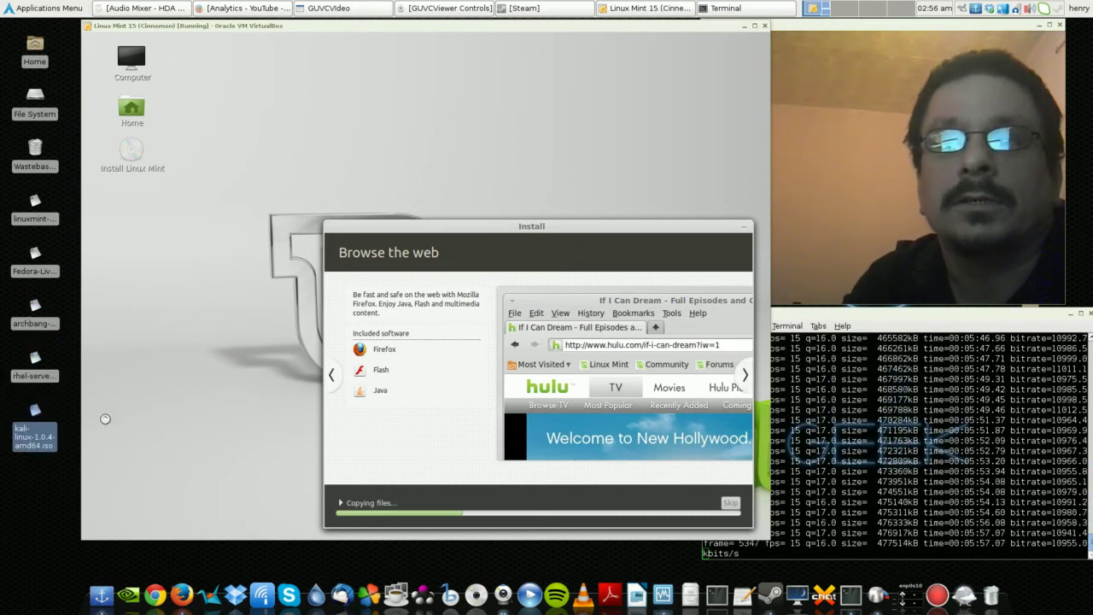
drag(499, 21, 427, 17)
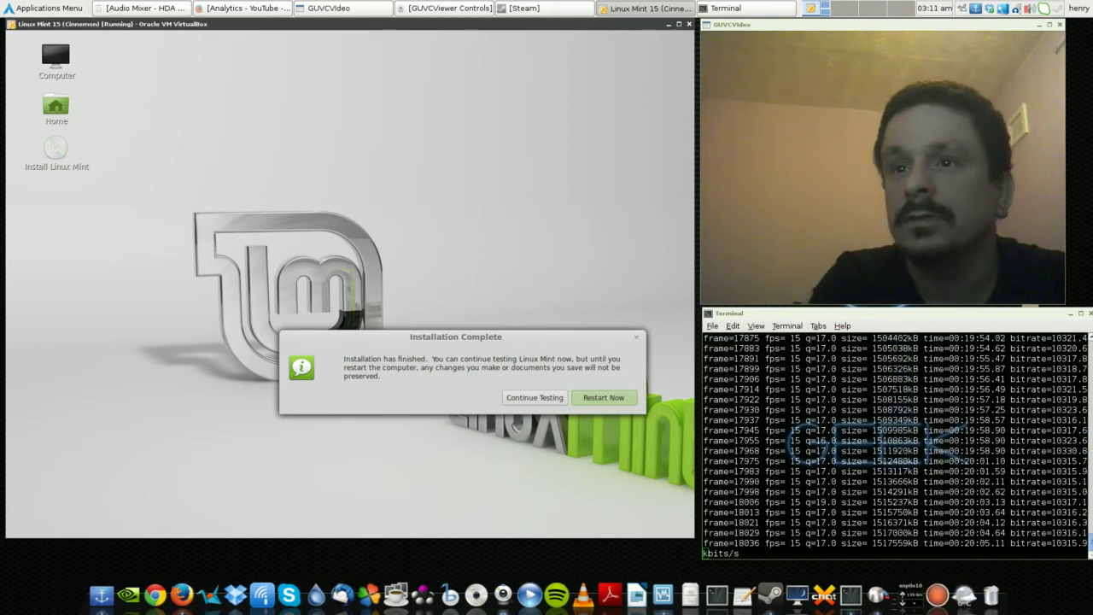
- Choose Restart Now in the Installation Complete dialog and confirm the reboot
click(603, 399)
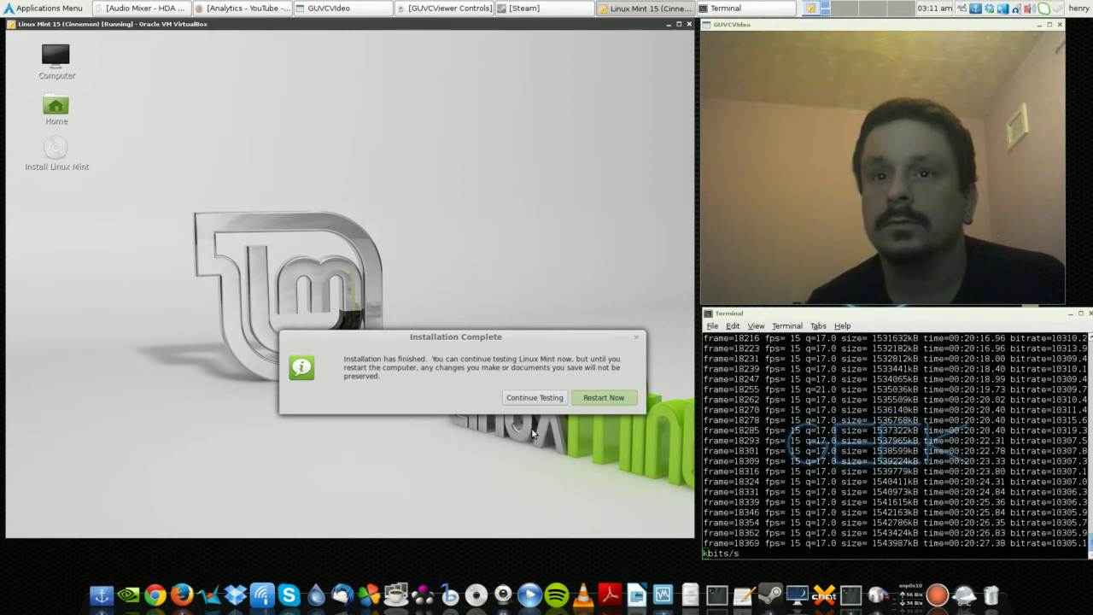
key(Return)
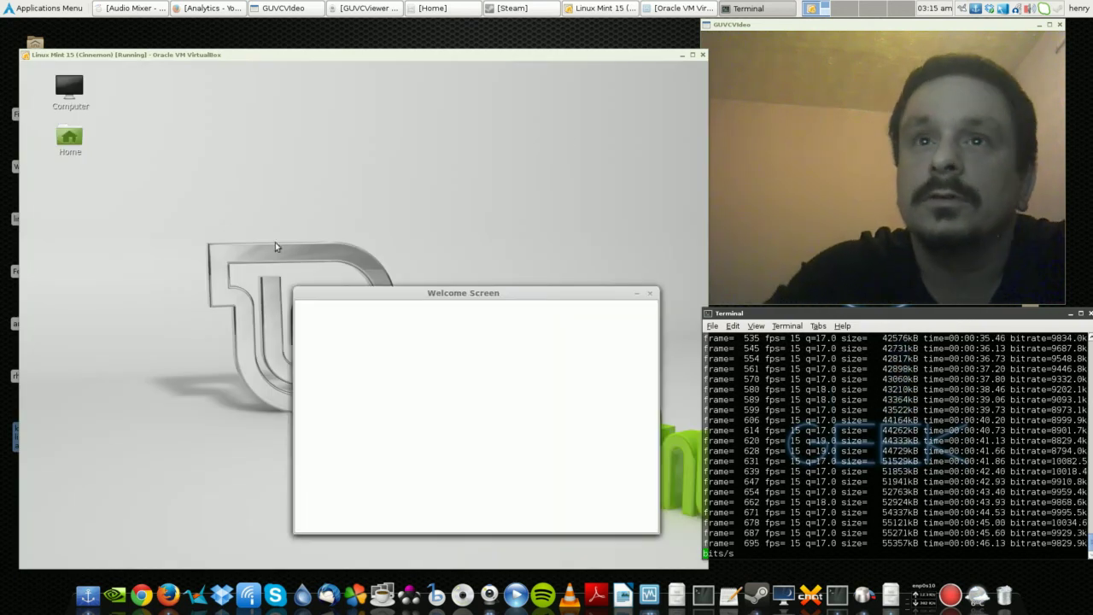
- Focus the VirtualBox window once the installed Linux Mint has booted
click(433, 296)
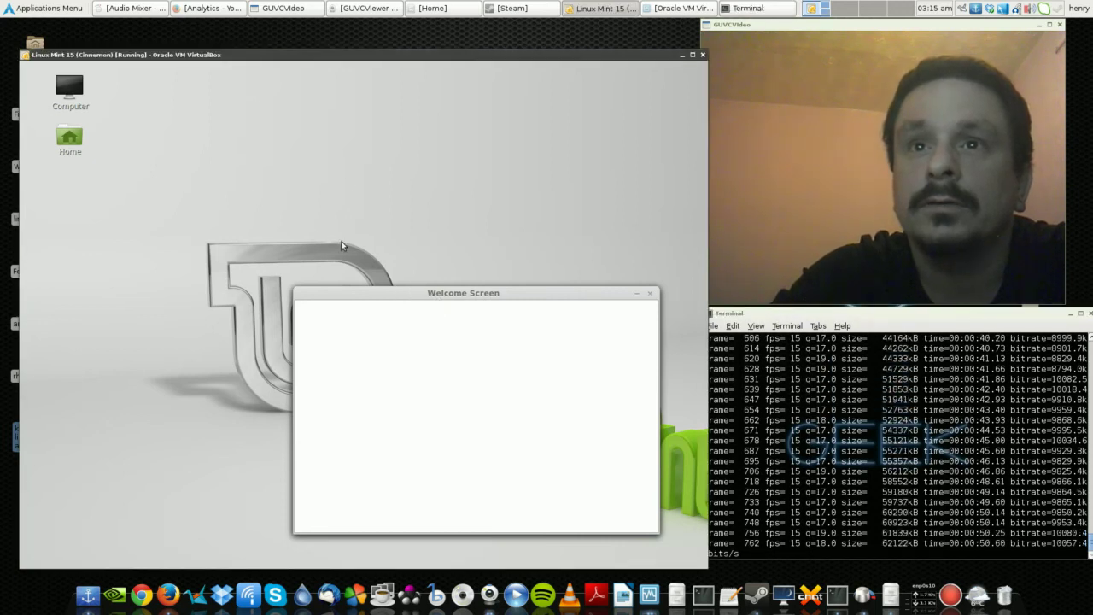
- Open and dismiss the Mint desktop context menu several times, finally reopening it for background options
right_click(309, 176)
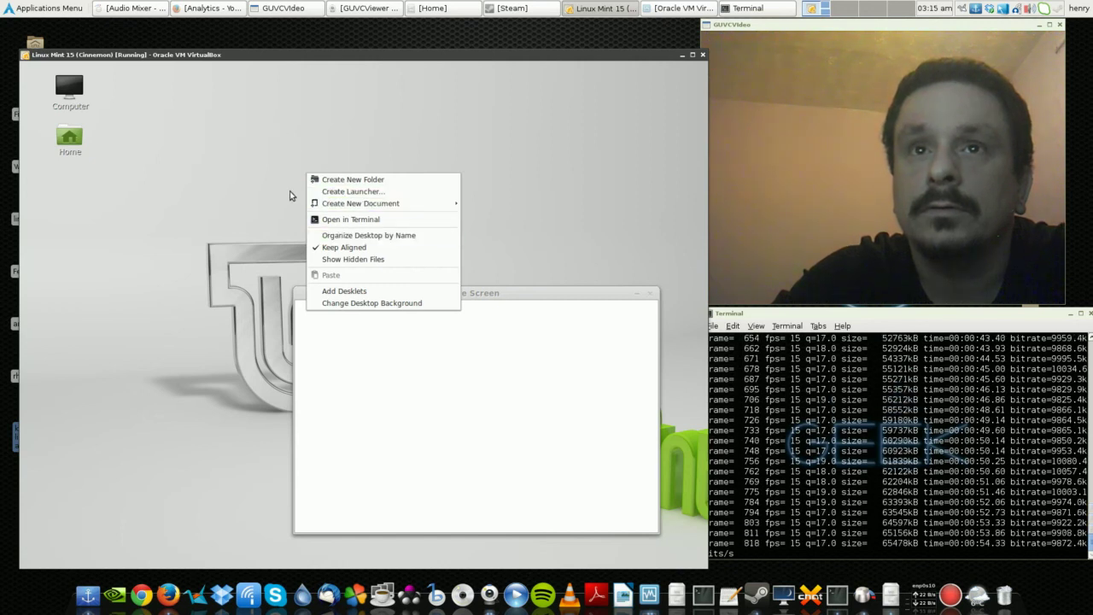
click(247, 287)
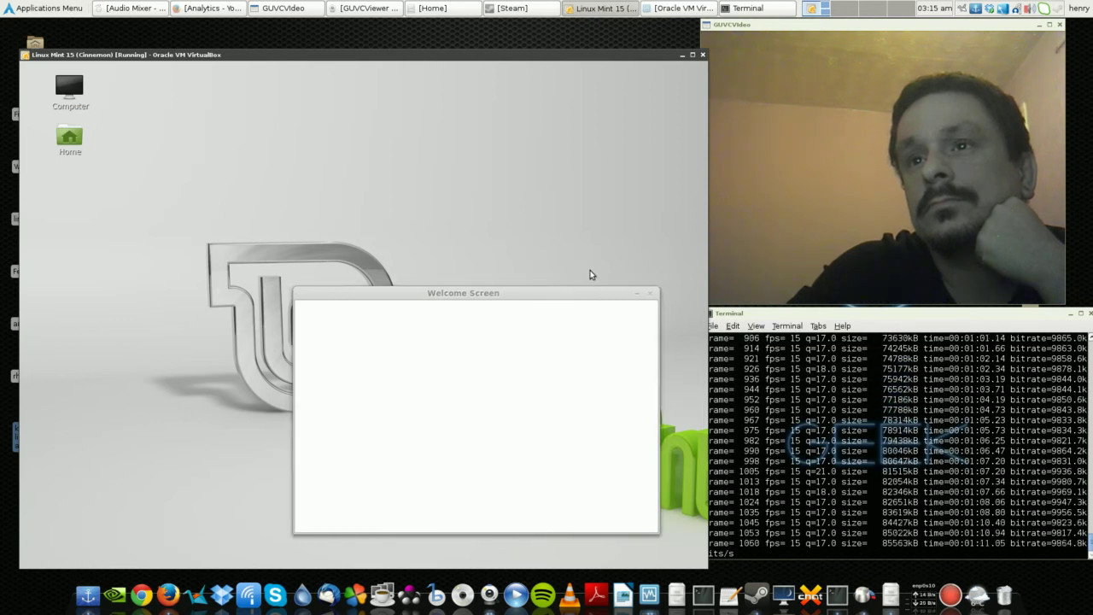
right_click(147, 245)
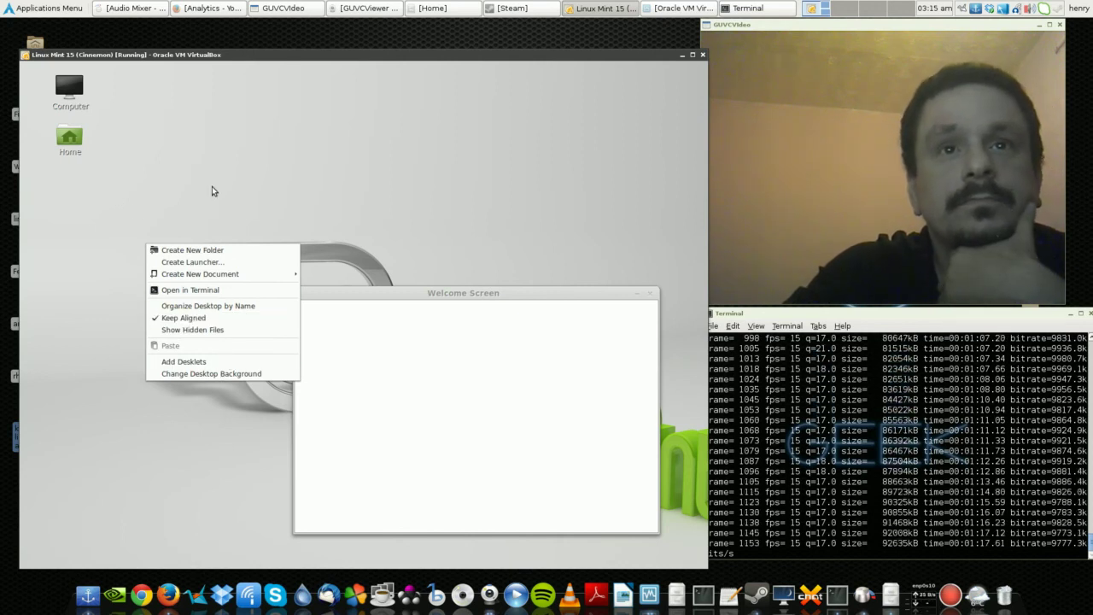
key(Down)
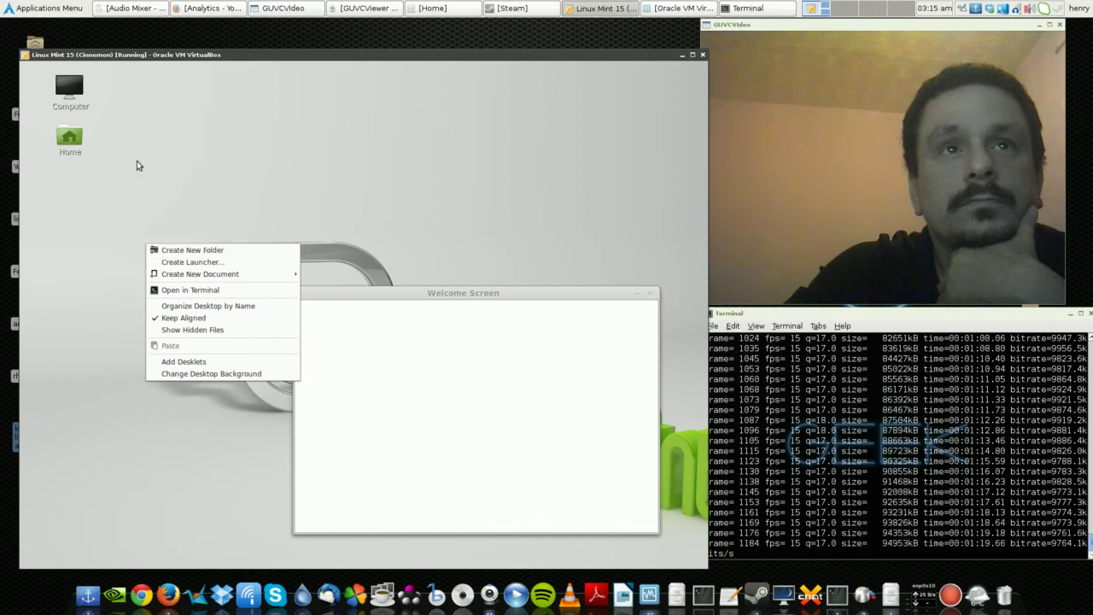
key(Escape)
right_click(189, 154)
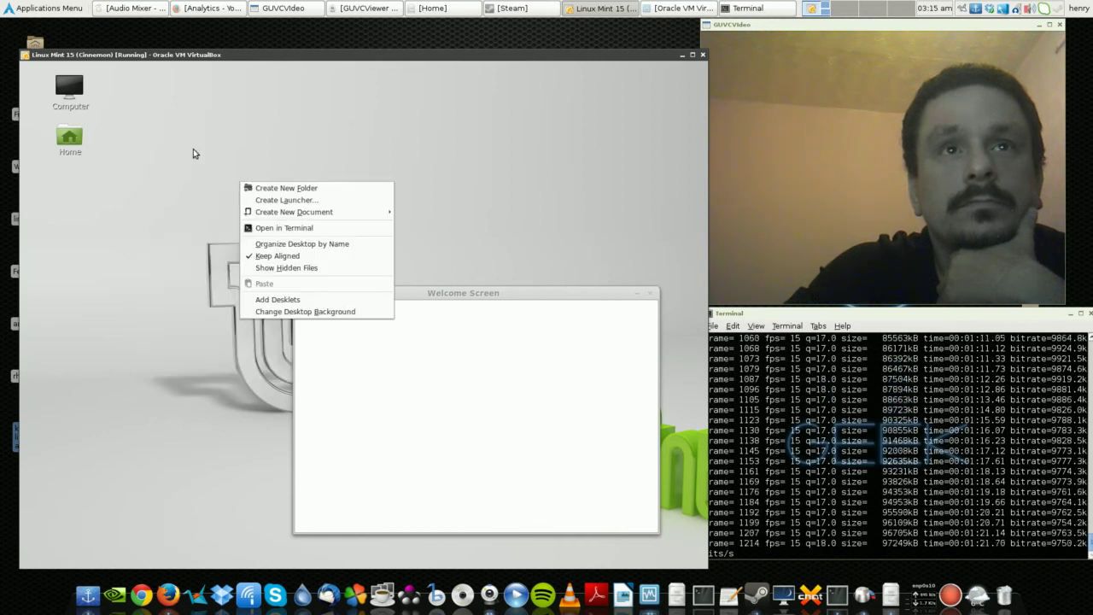
key(Escape)
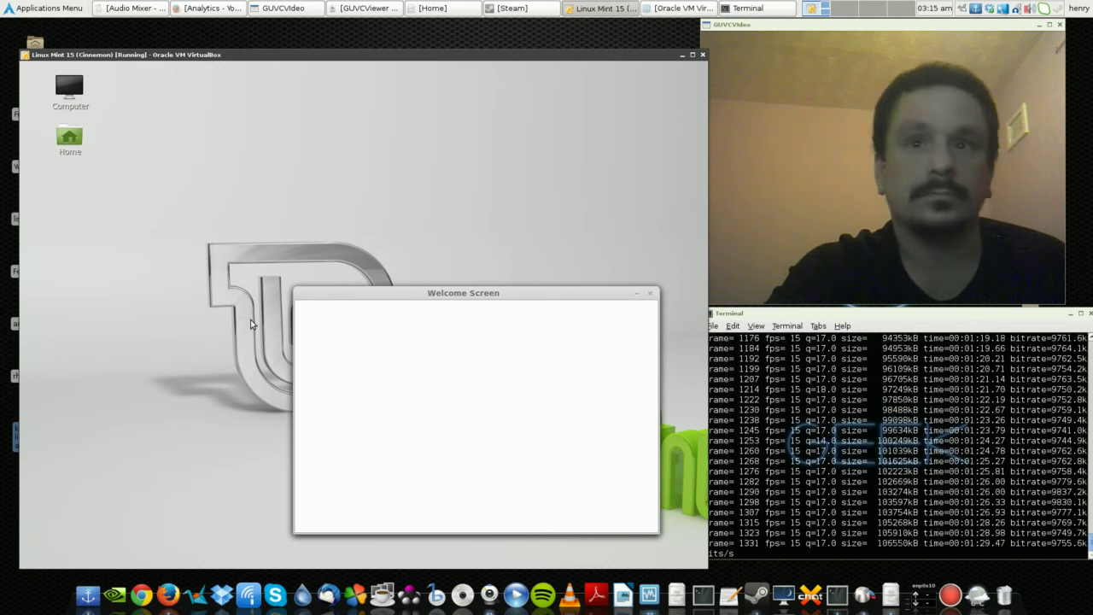
right_click(114, 245)
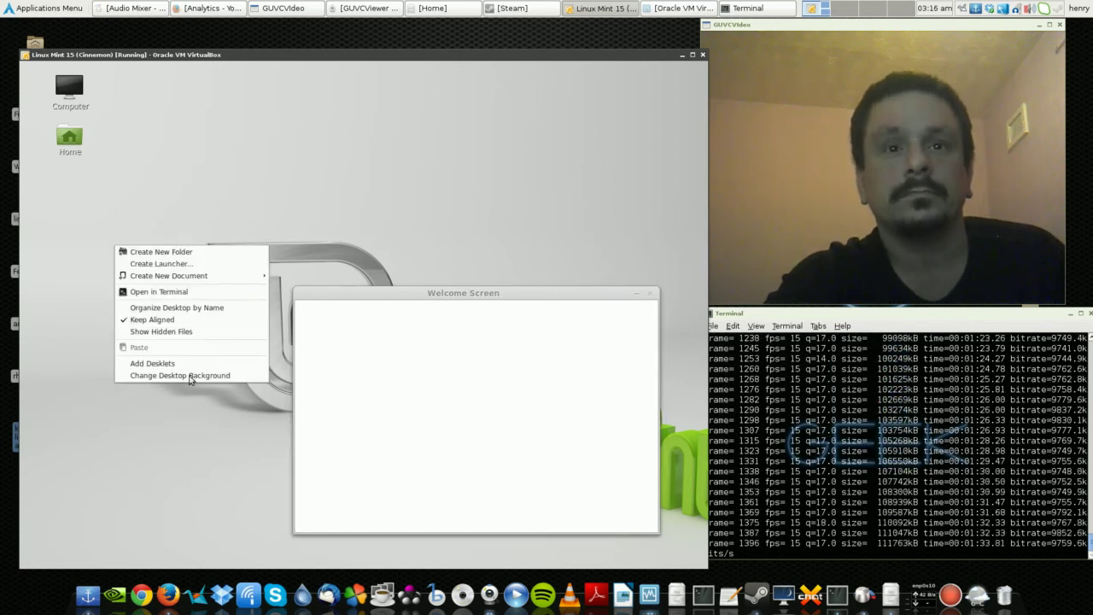
click(154, 307)
right_click(135, 288)
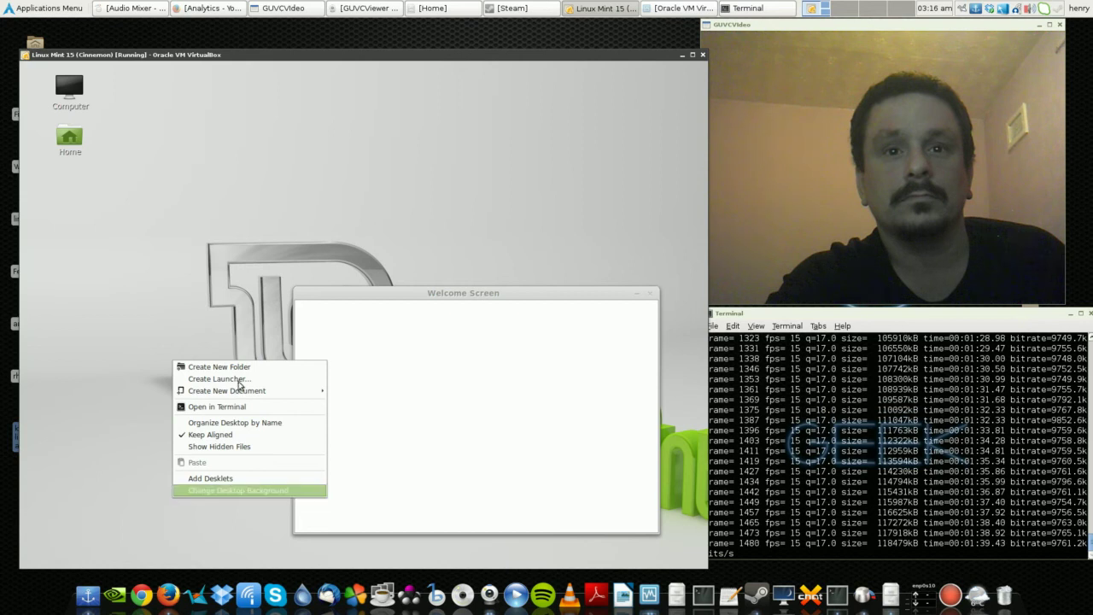
- Set the desktop wallpaper to Below Clouds in the Backgrounds settings
key(Escape)
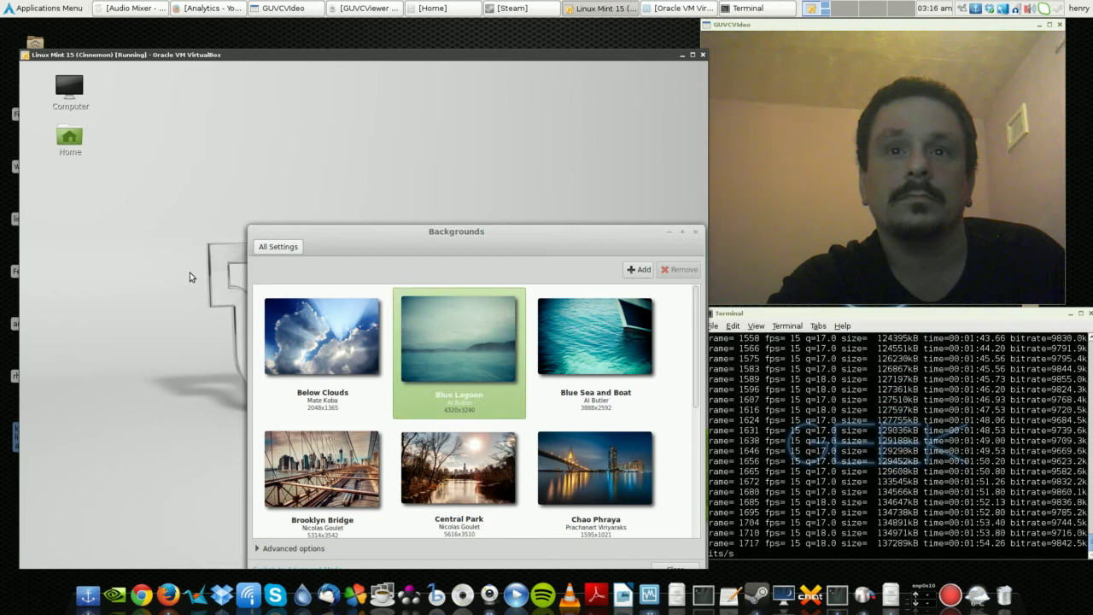
click(293, 321)
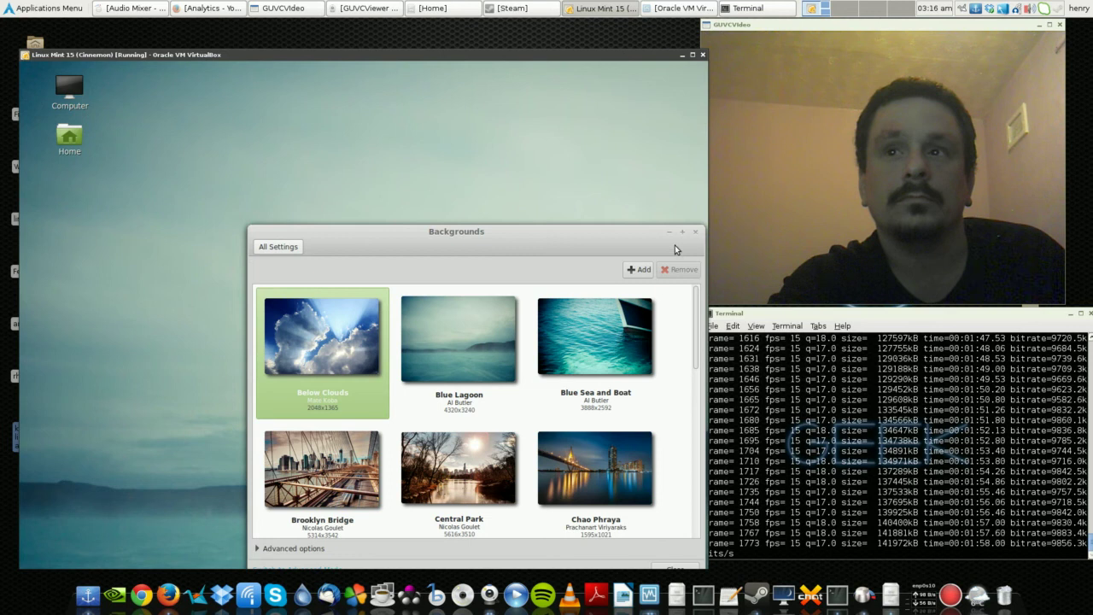
click(662, 208)
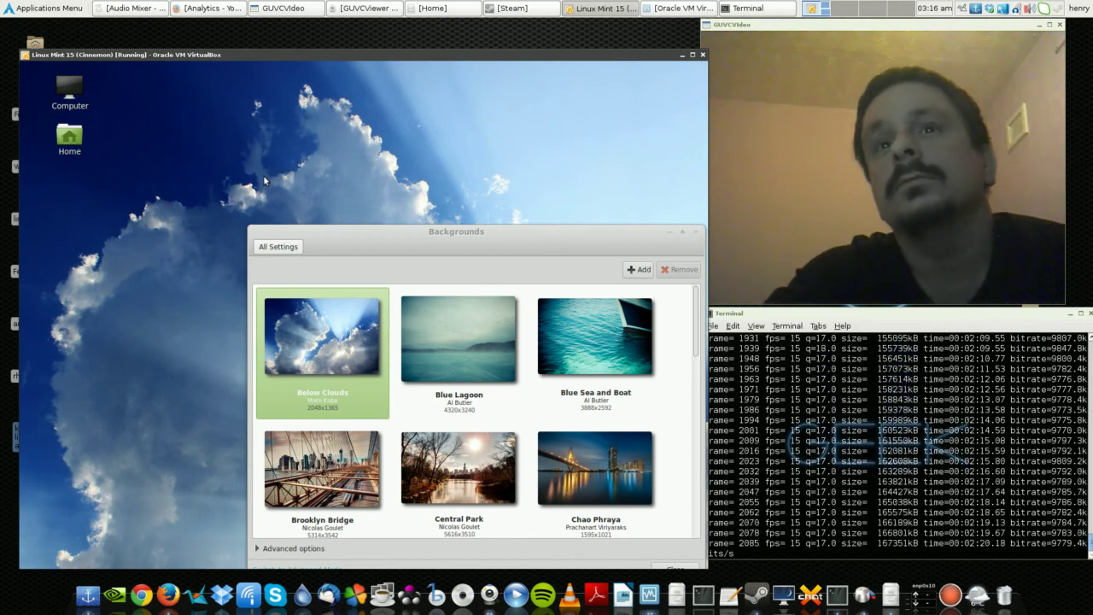
- Try closing the Welcome Screen, then bring the Backgrounds window forward and centre it
drag(275, 239, 87, 120)
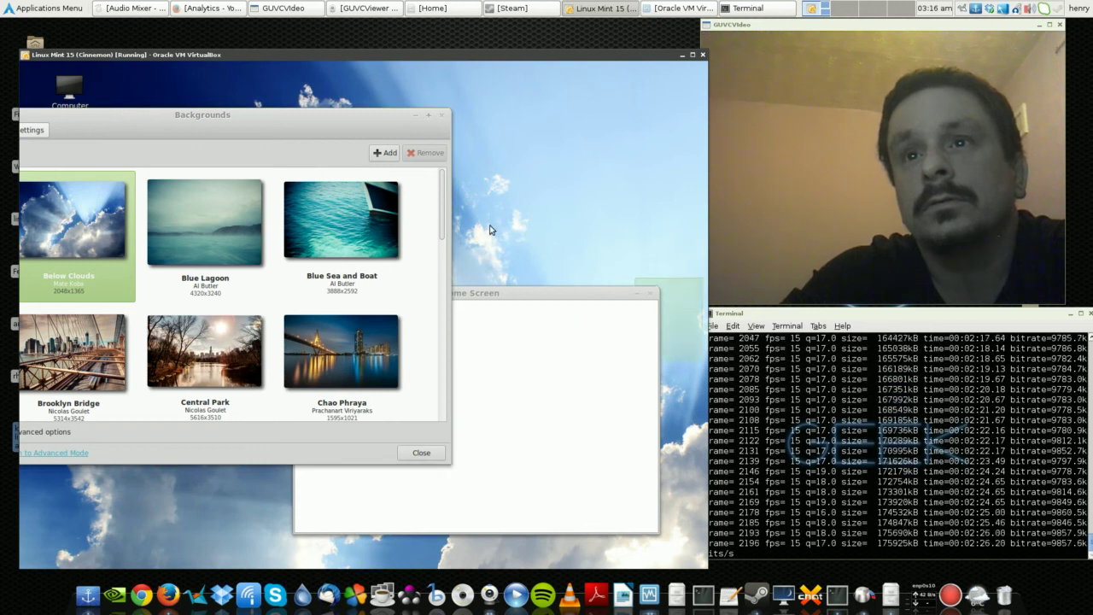
click(485, 291)
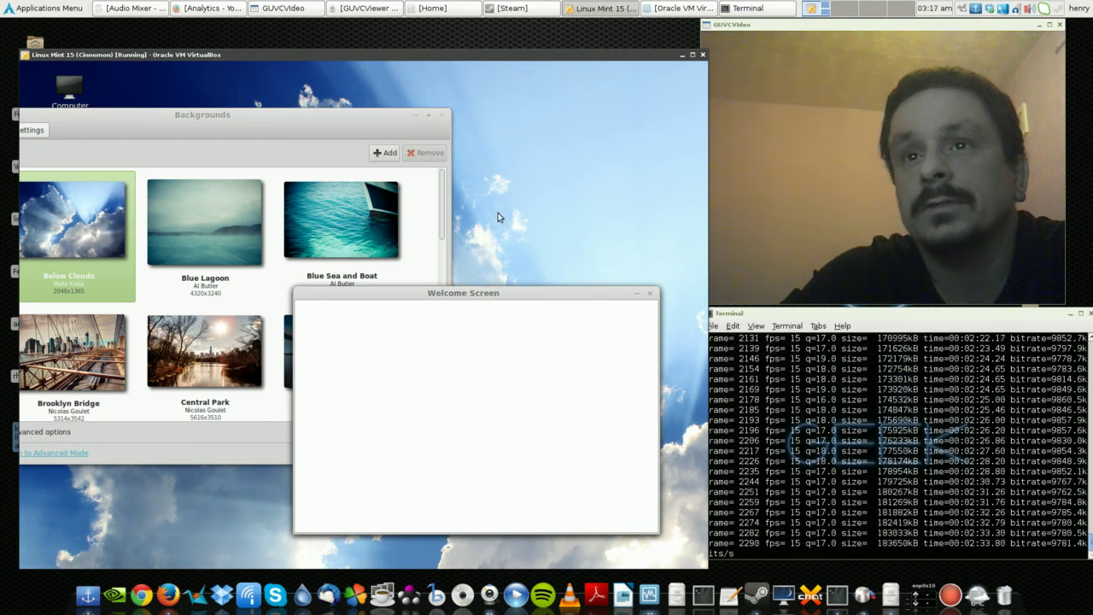
click(650, 293)
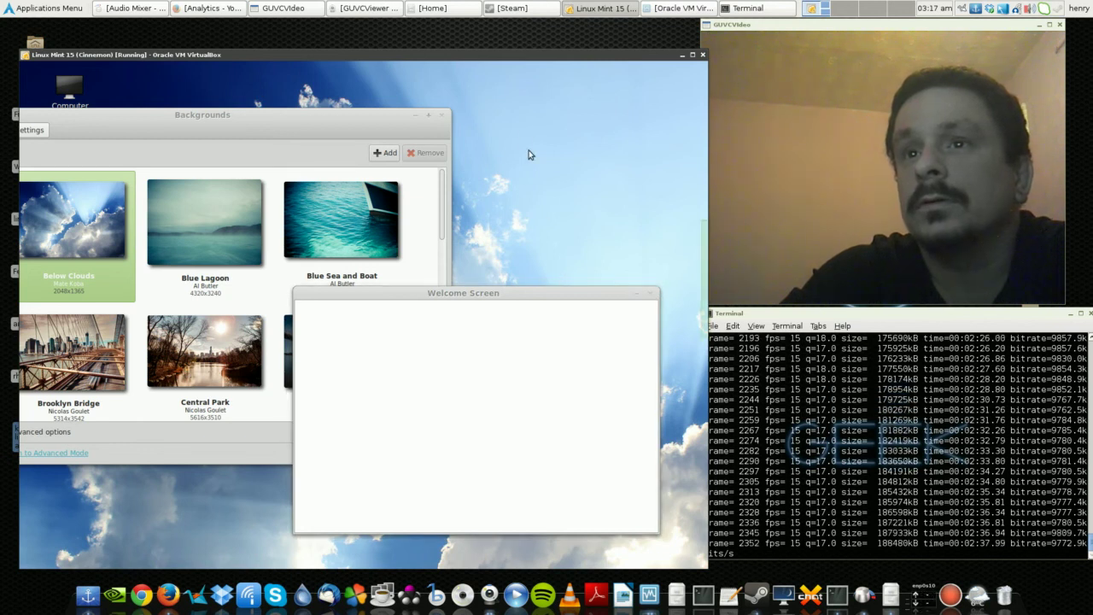
mouse_move(285, 99)
mouse_down()
mouse_move(370, 89)
mouse_move(343, 86)
mouse_move(288, 117)
mouse_up()
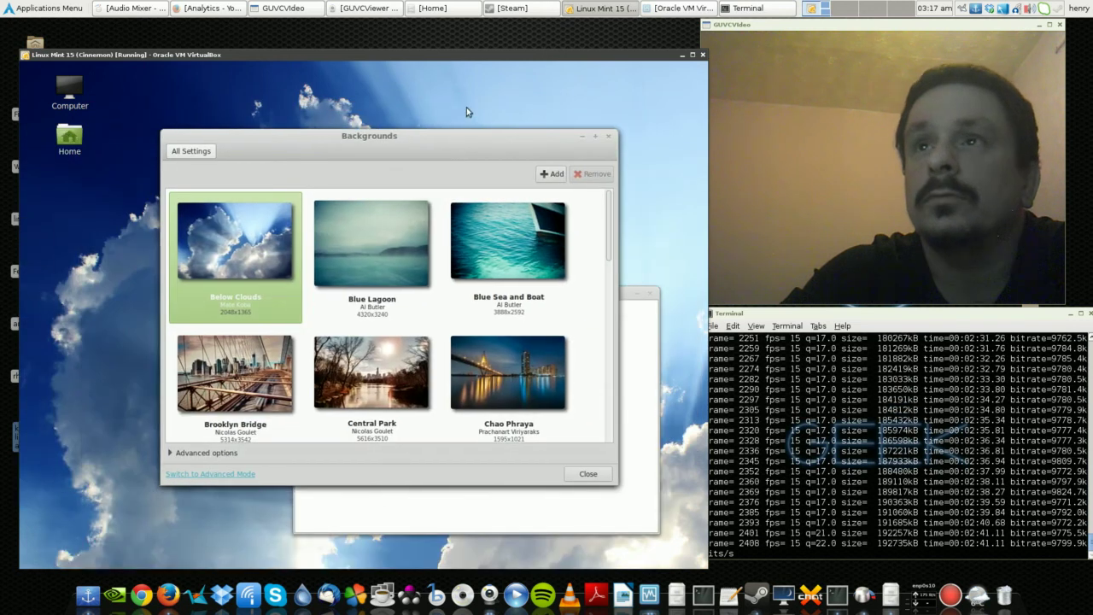
- Open a terminal from the Mint desktop menu and run sudo apt-get install firefox
right_click(457, 76)
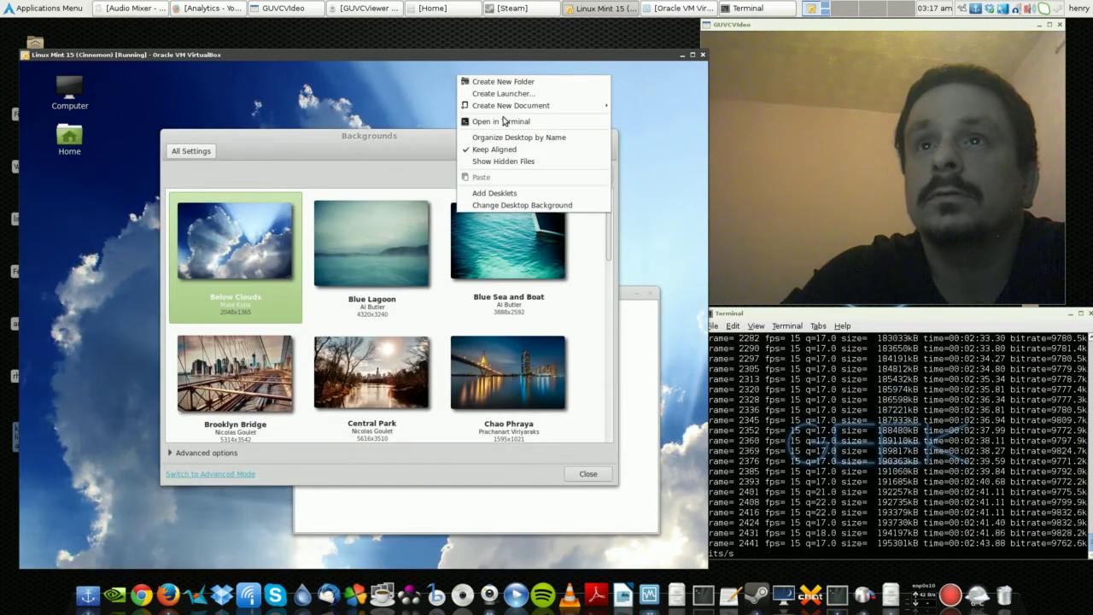
click(398, 108)
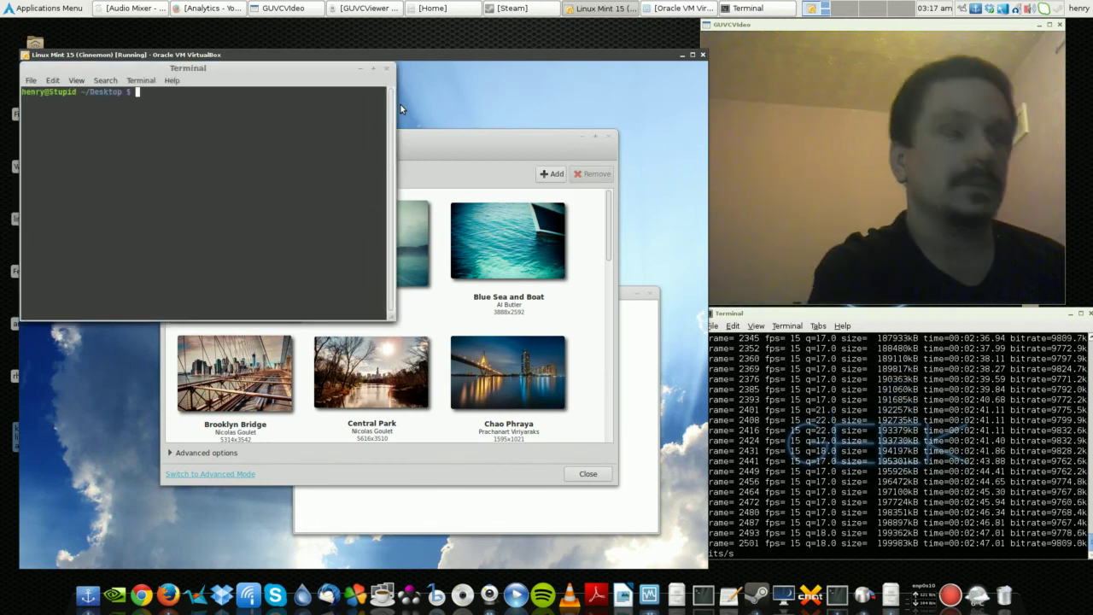
text(udo apt)
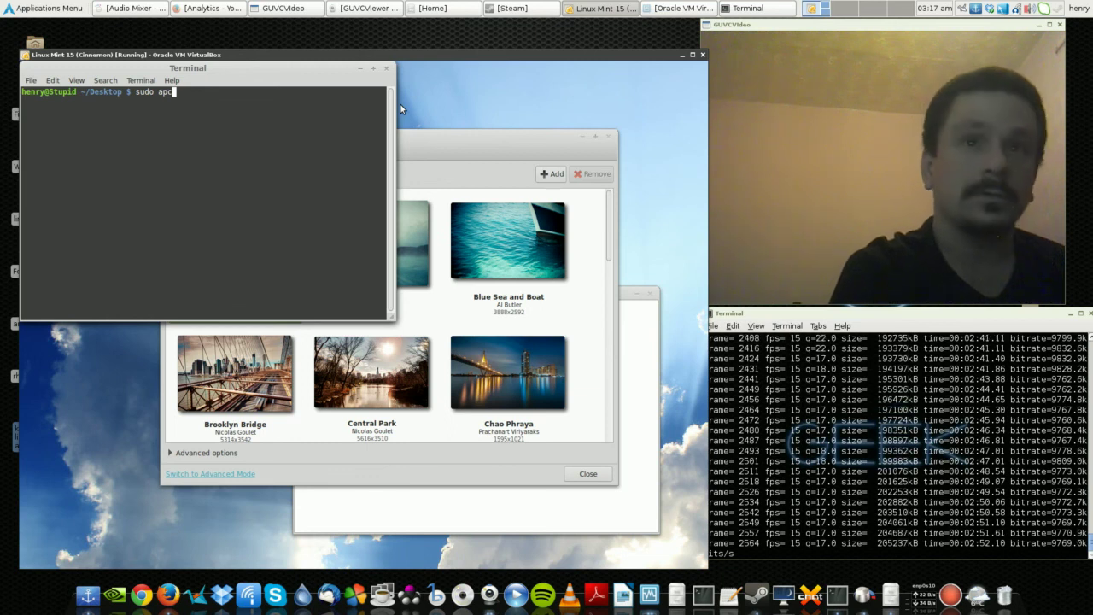
text(-get )
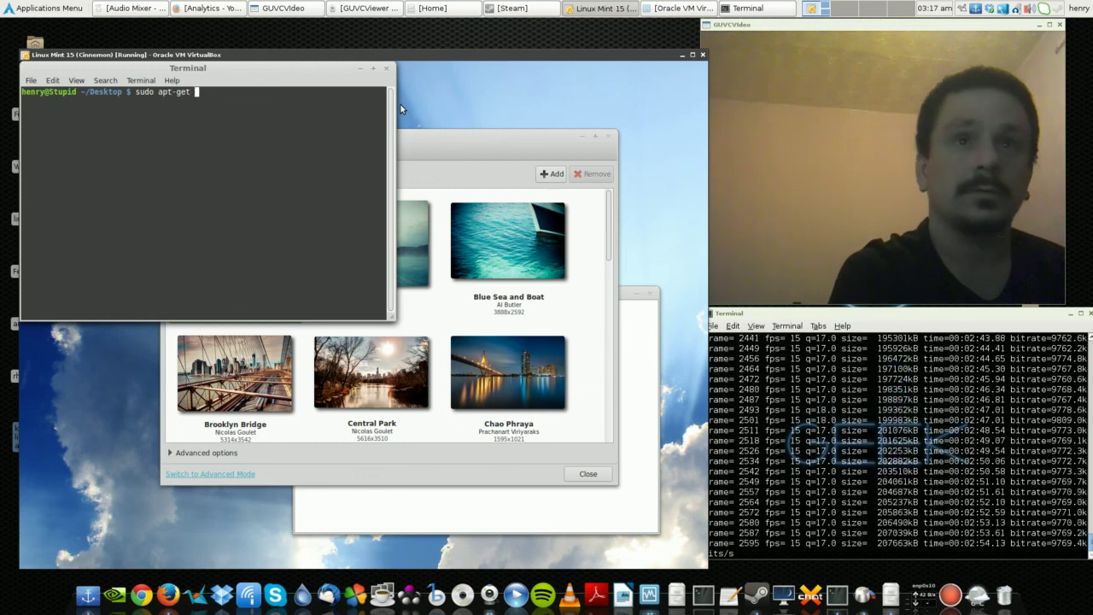
text(install)
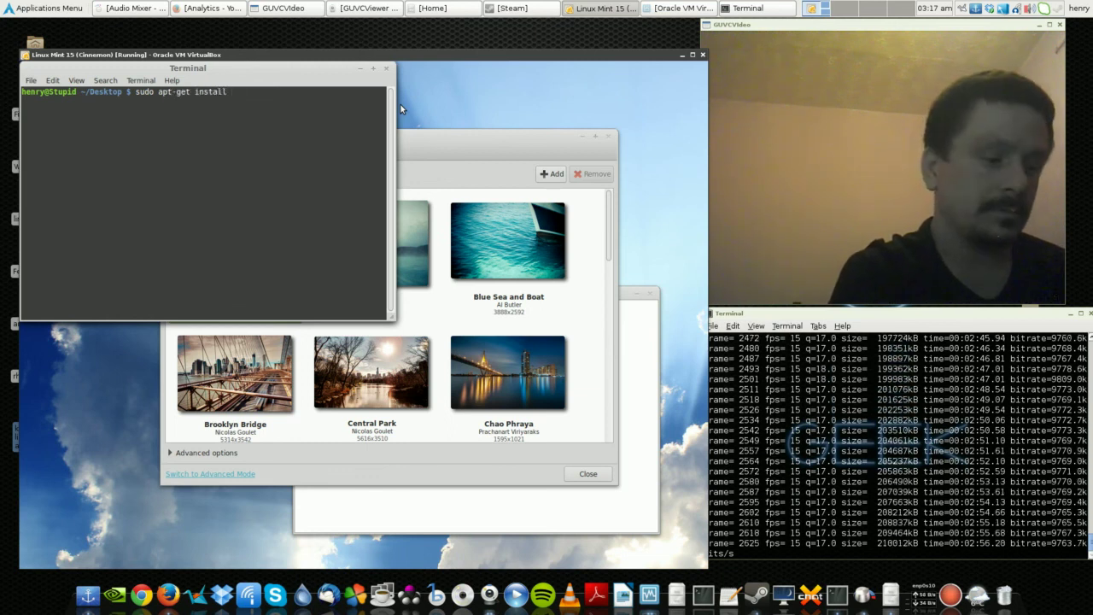
text( firedox)
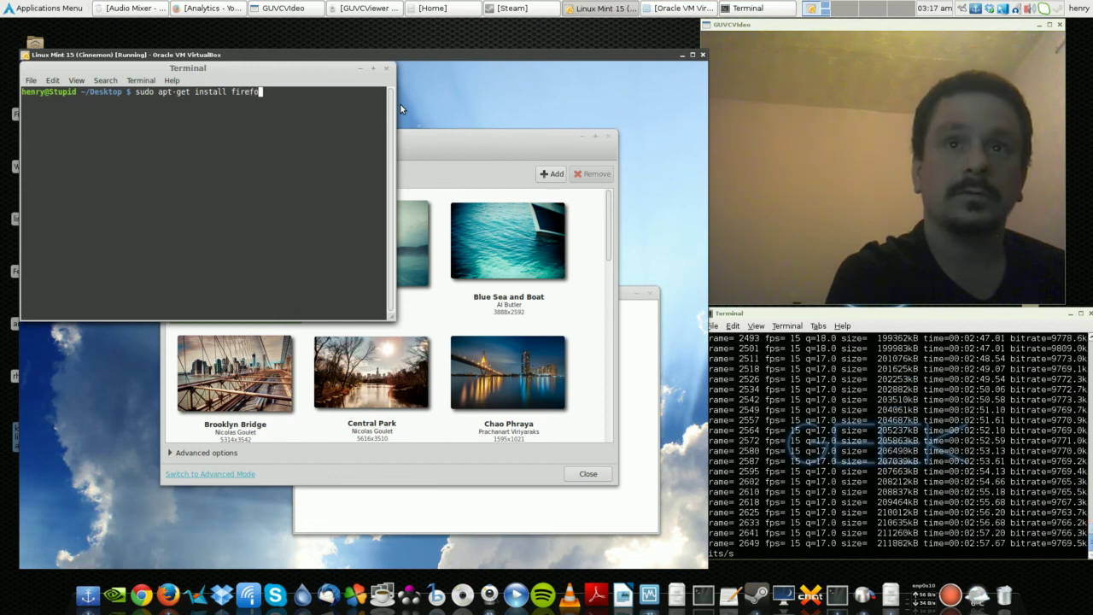
key(Return)
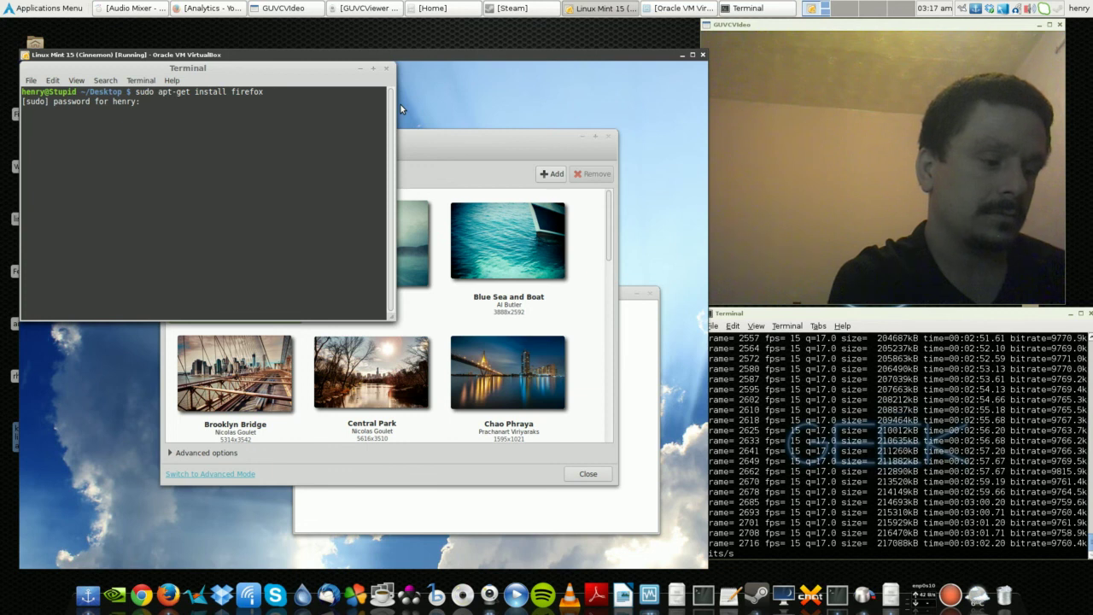
- Submit the sudo password so apt-get upgrades Firefox to 23.0, then switch to the host terminal
key(Return)
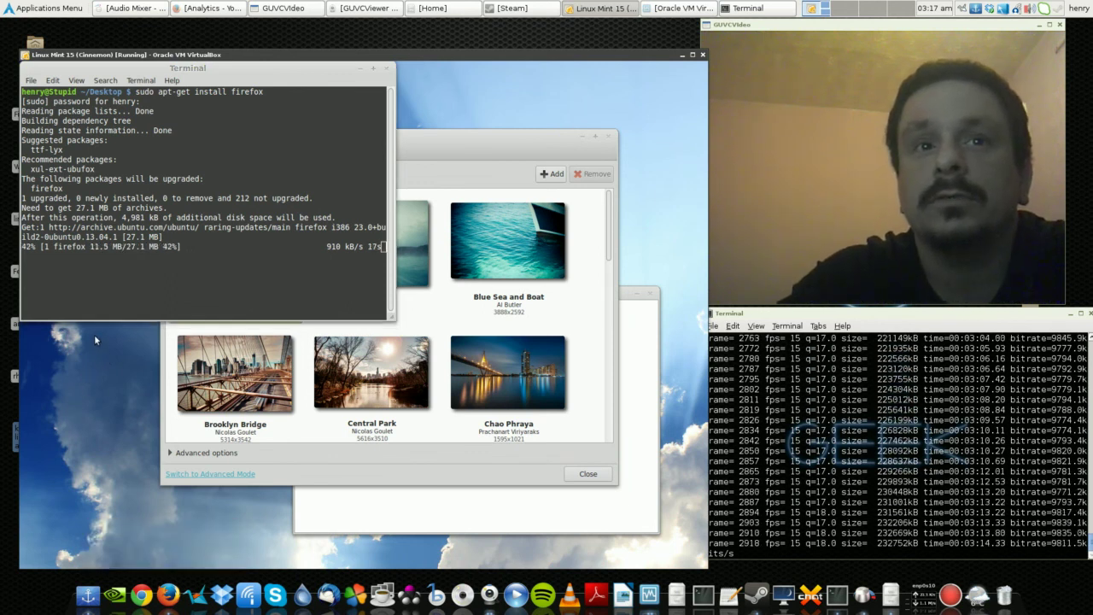
right_click(120, 444)
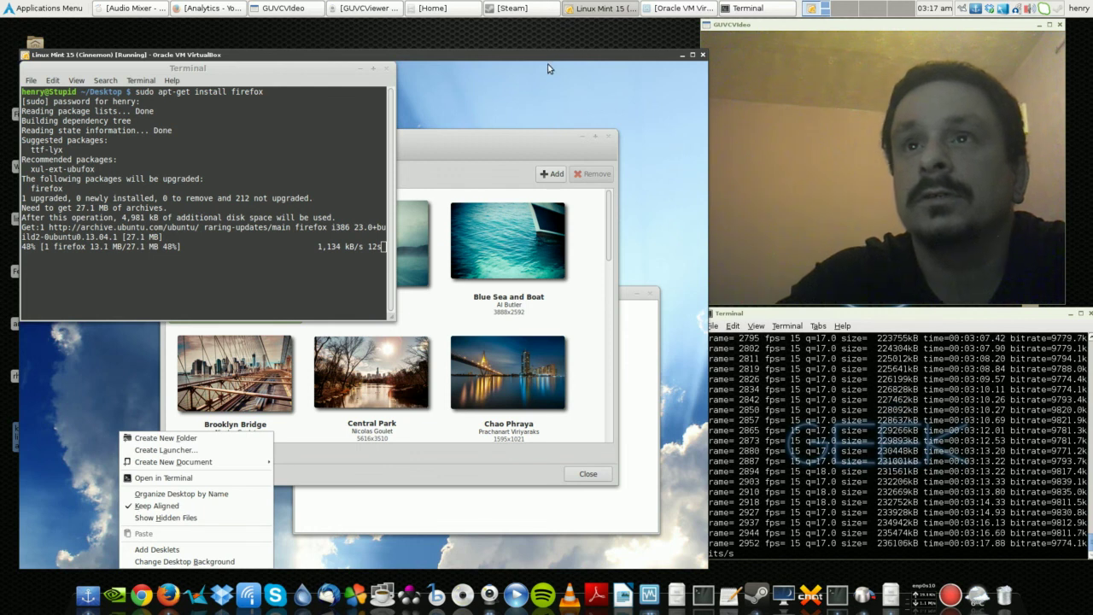
click(551, 84)
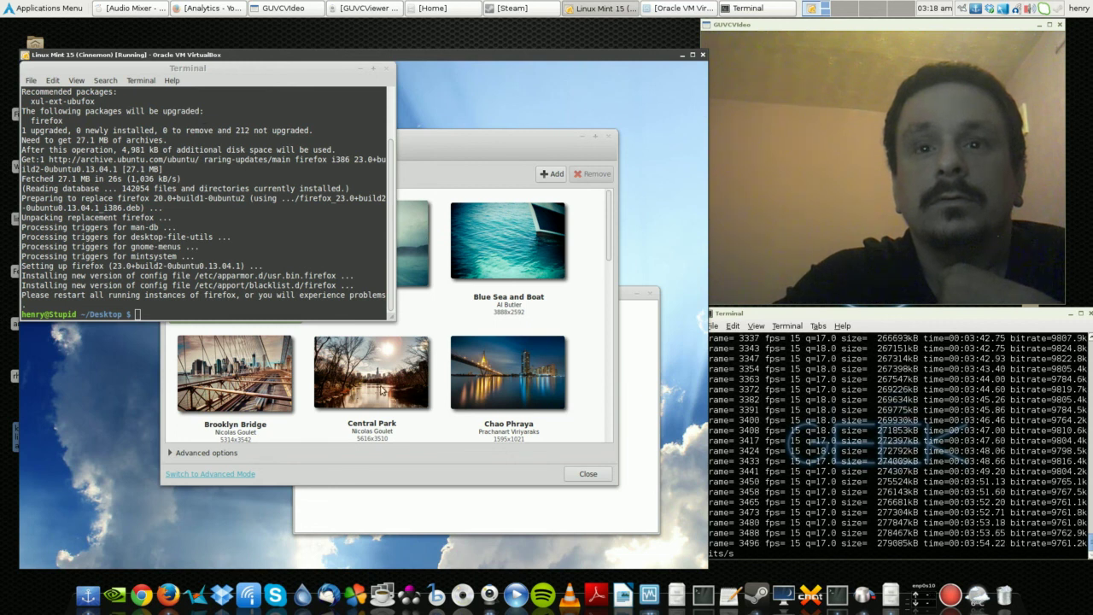
right_click(72, 377)
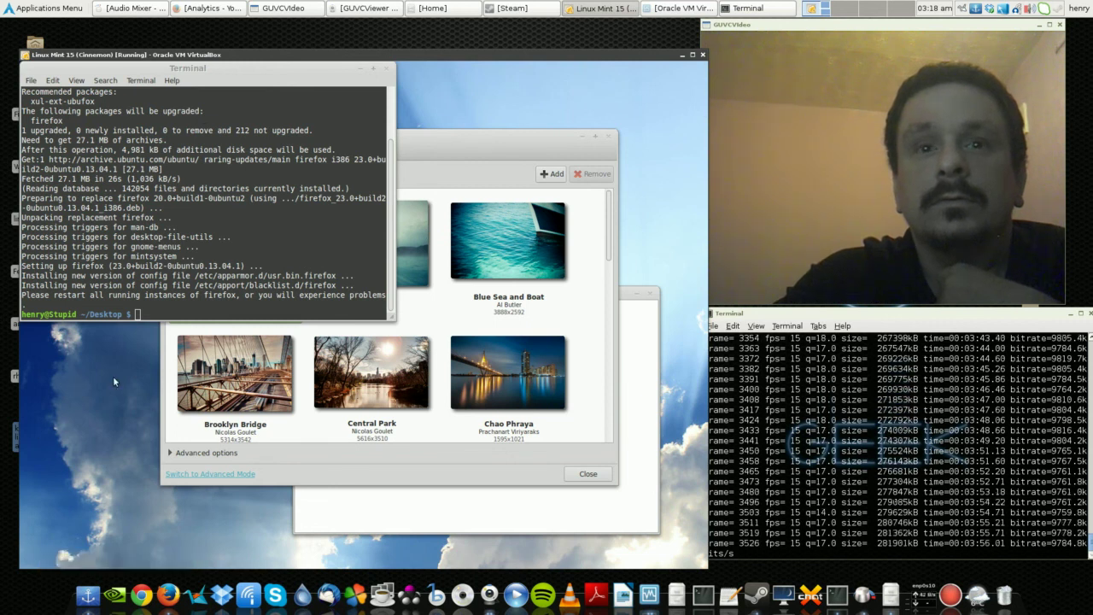
click(901, 314)
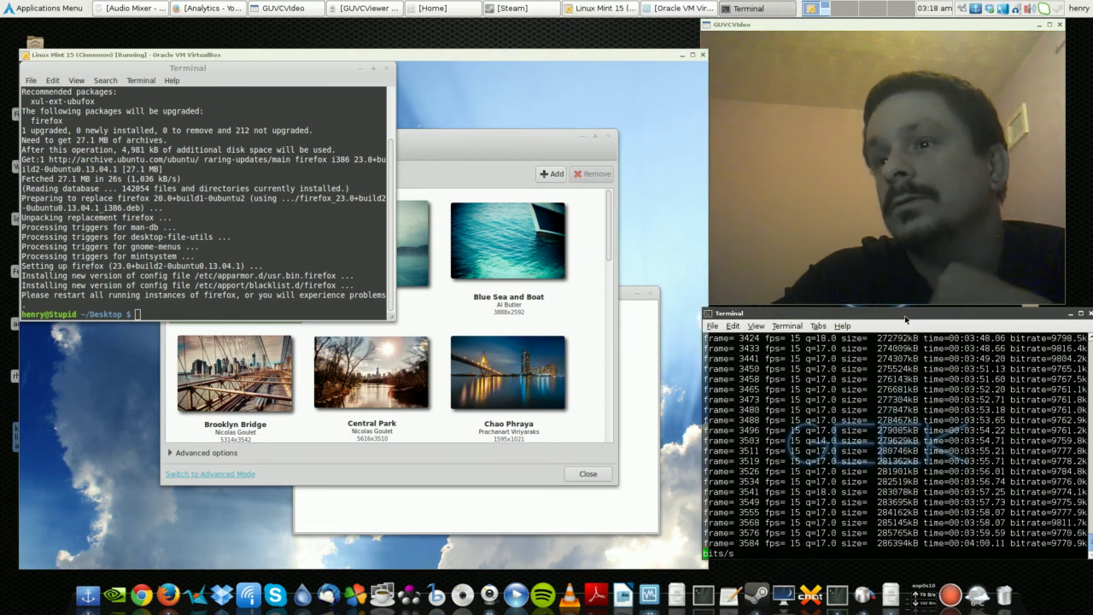